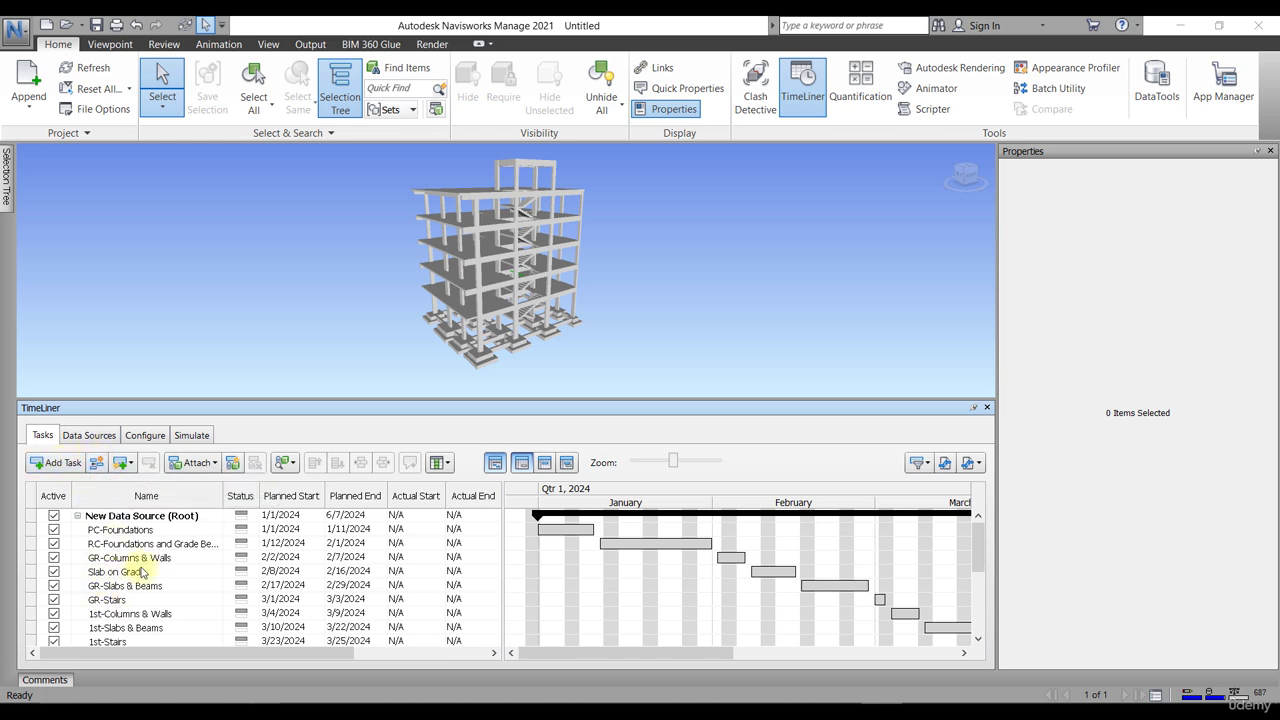
Select the GR-Columns & Walls task with four ground-floor columns in the model, and look at the options for attaching them
left_click(142, 575)
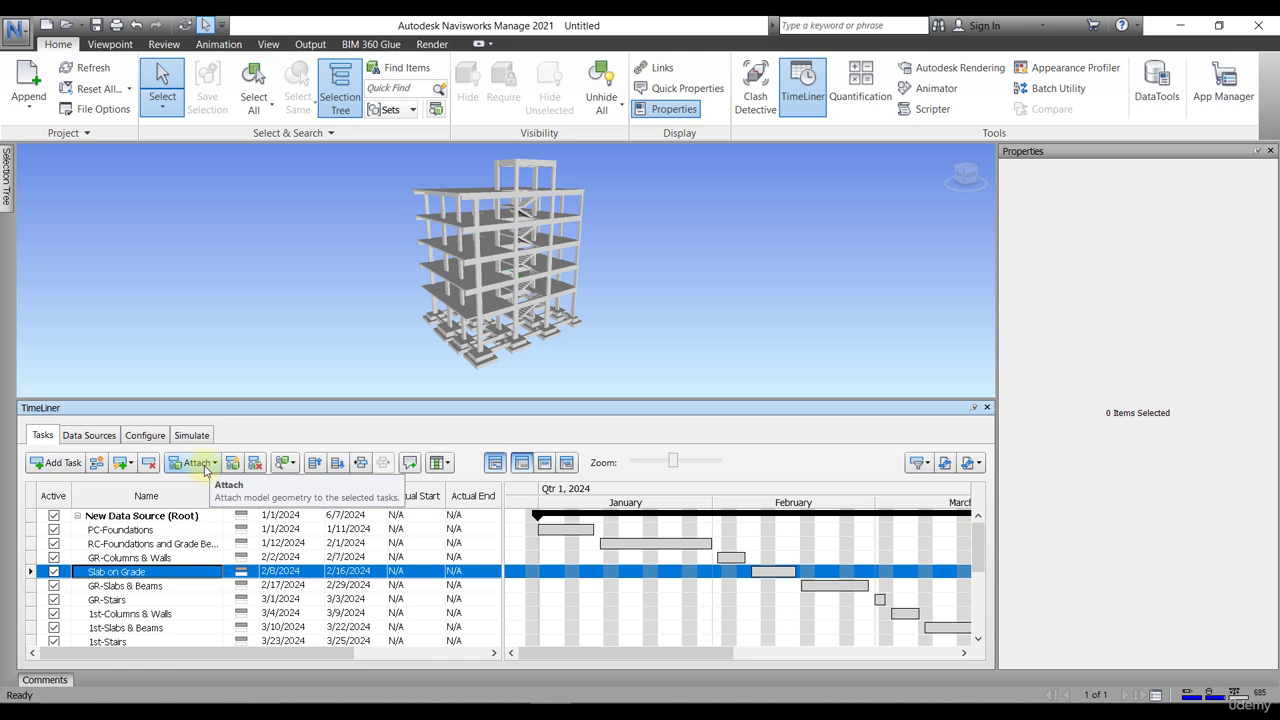
left_click(133, 560)
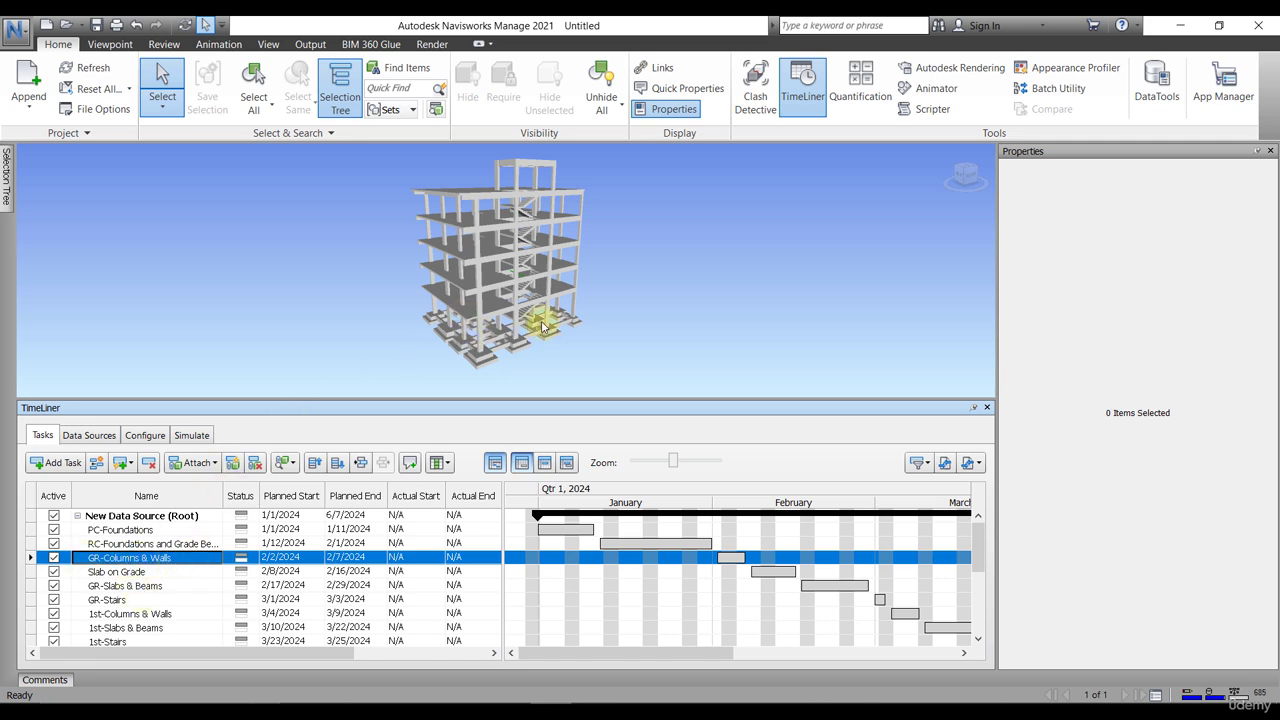
left_click(480, 337)
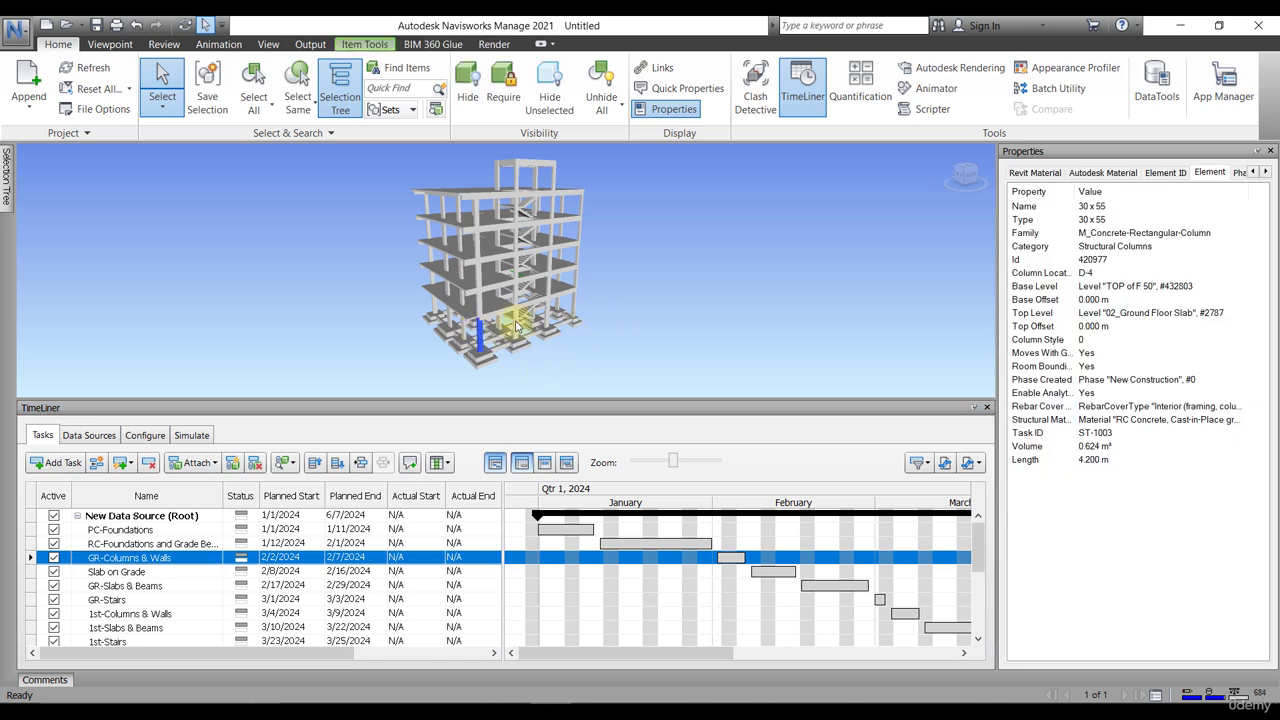
left_click(516, 325, "ctrl")
left_click(549, 312, "ctrl")
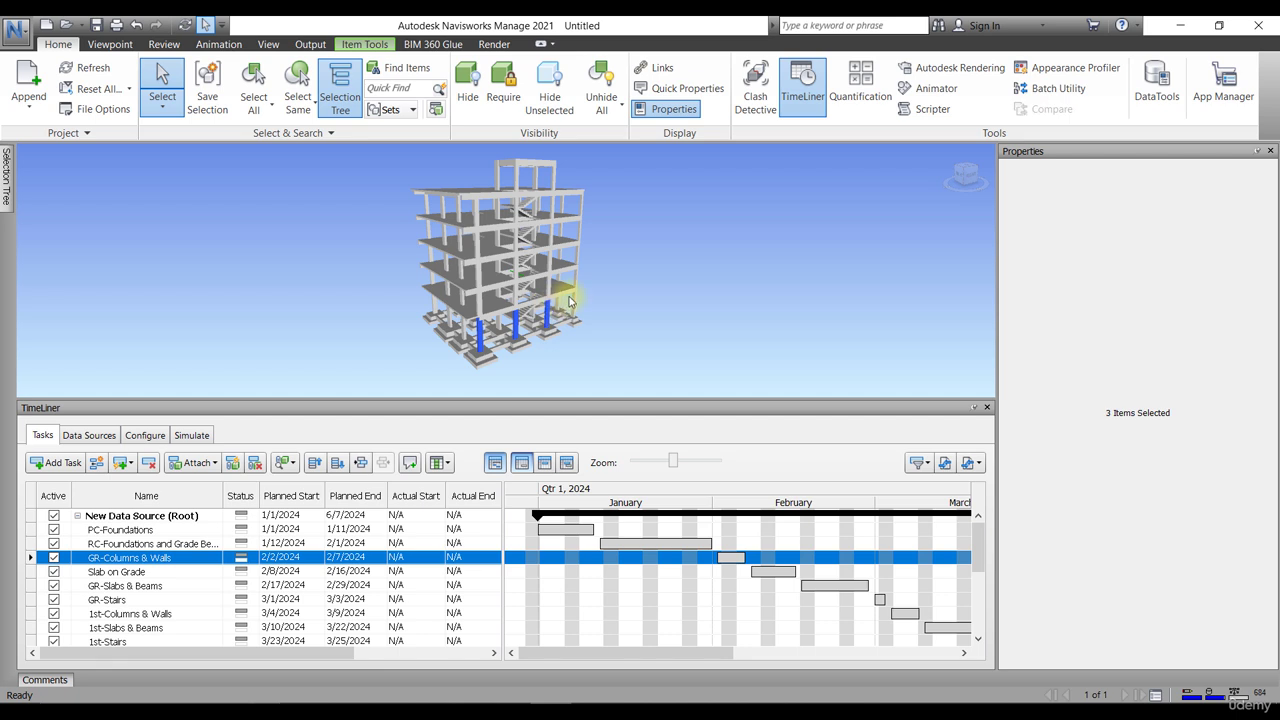
left_click(574, 300, "ctrl")
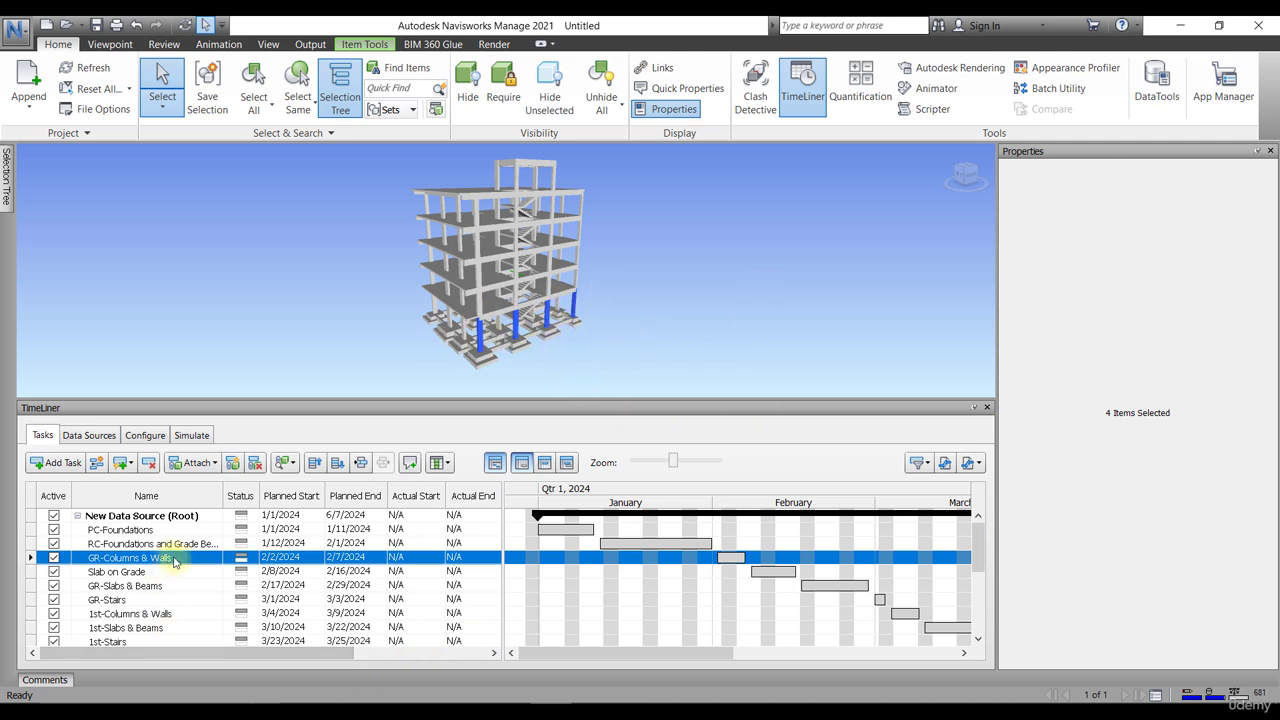
left_click(215, 465)
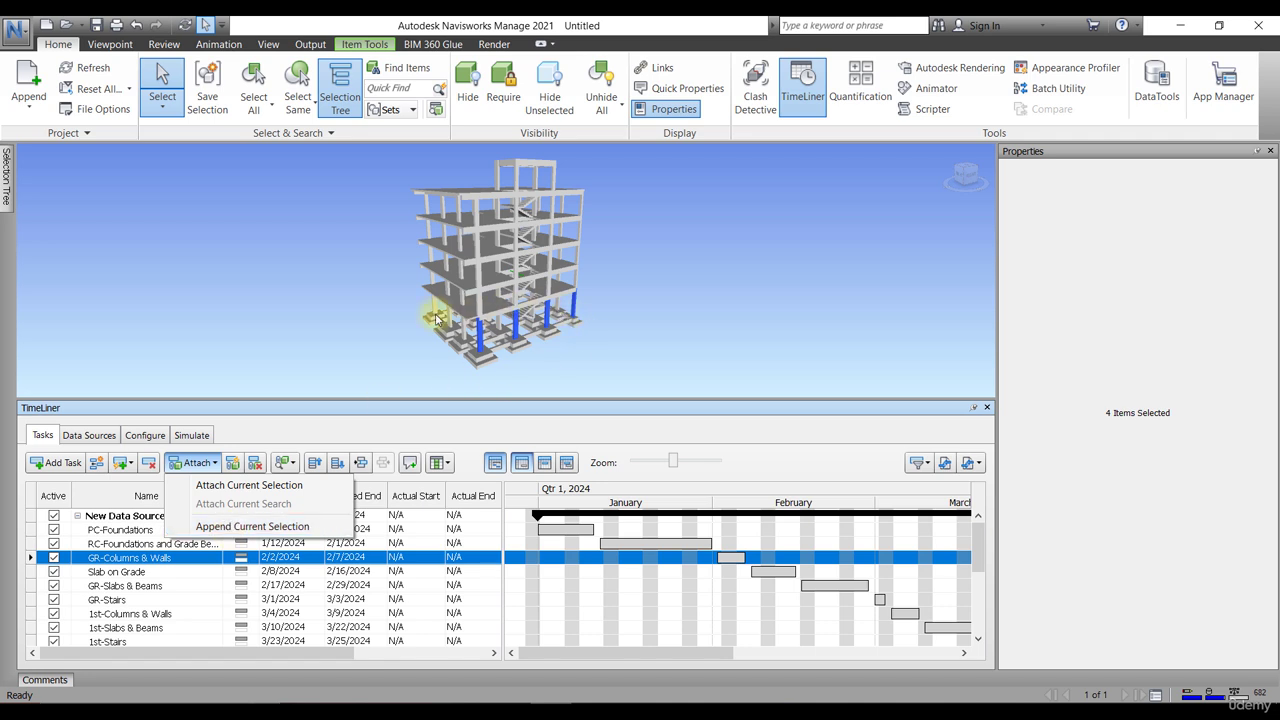
left_click(364, 347)
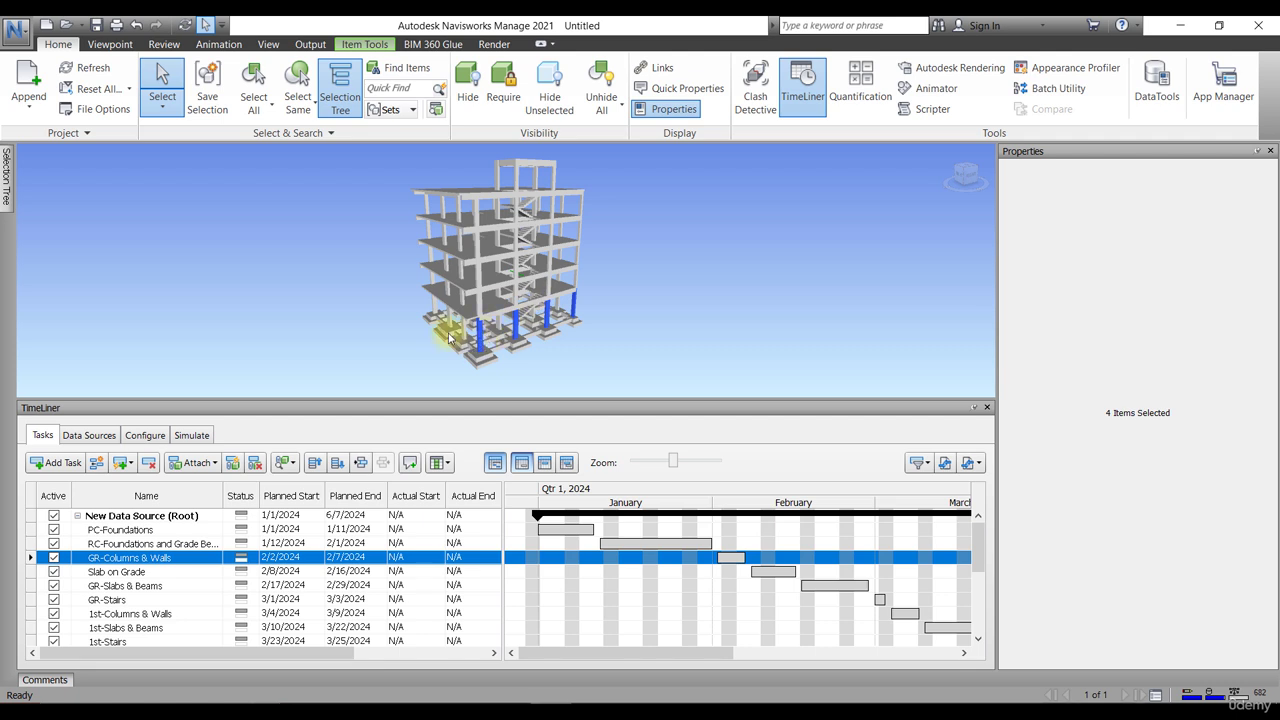
Look at the attach options for the column selection from another side of the building, and clear the selection
middle_click_drag(435, 316, 540, 327, "shift")
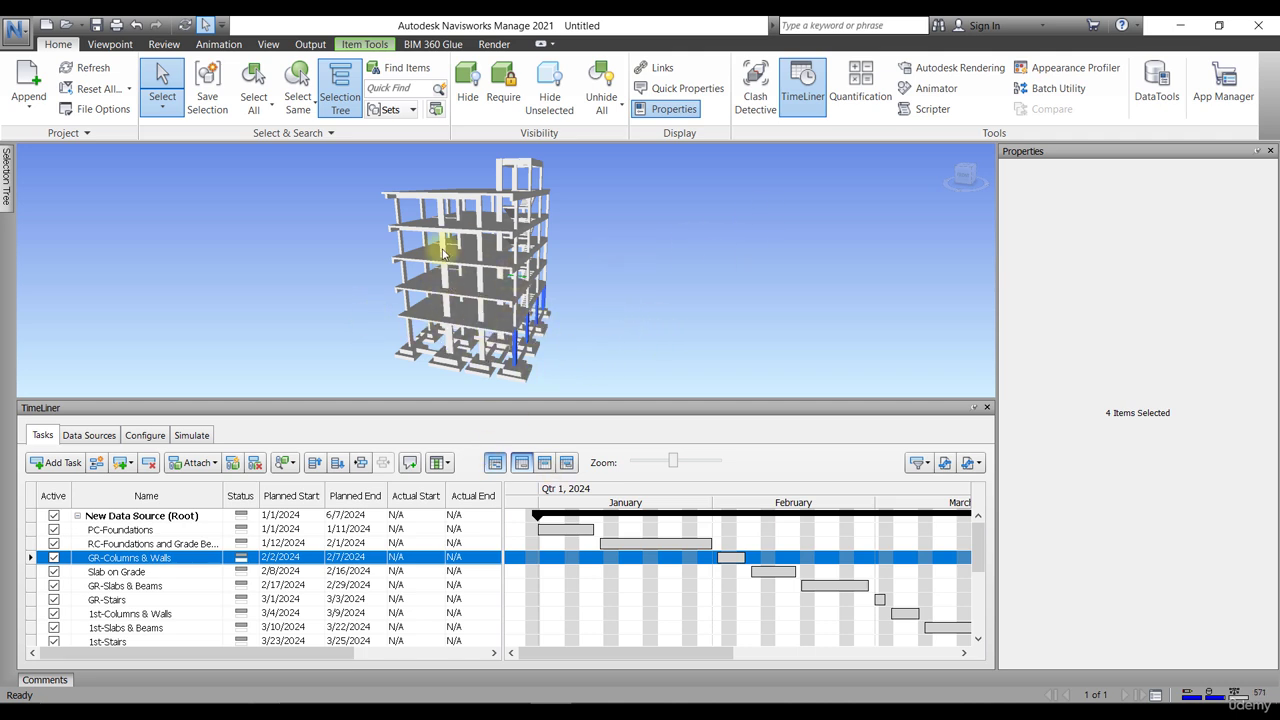
left_click(213, 462)
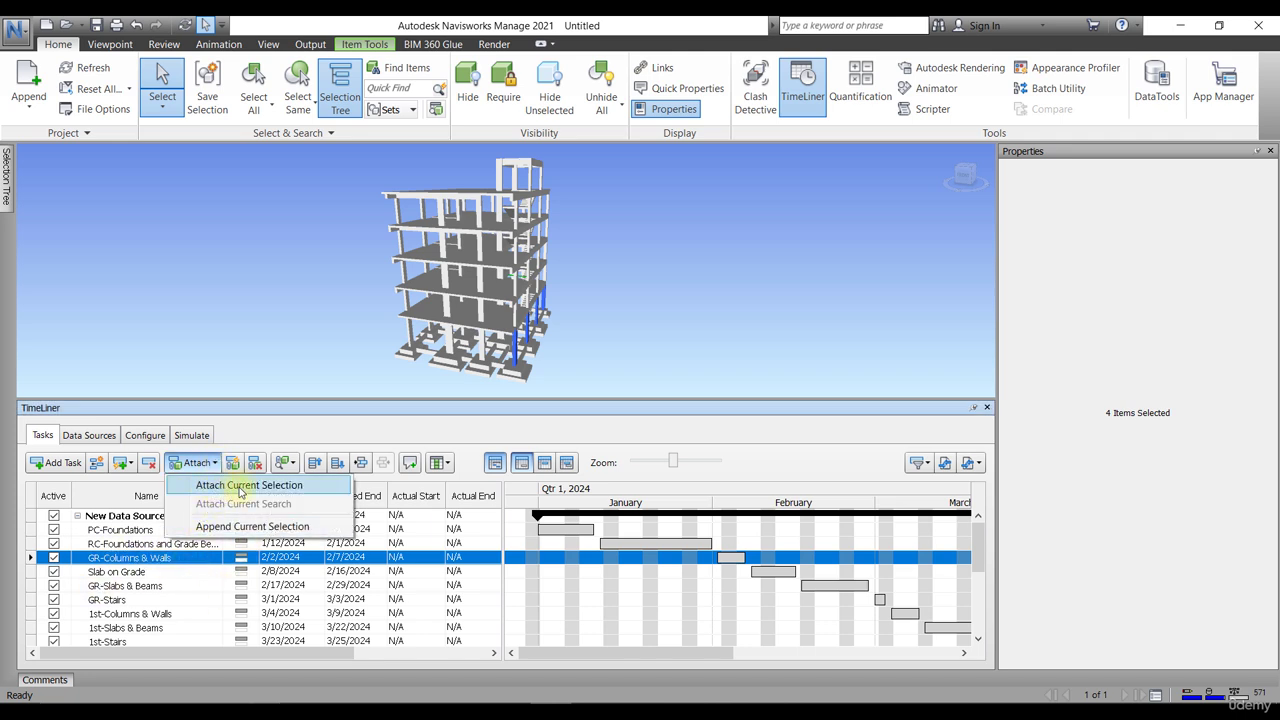
left_click(262, 432)
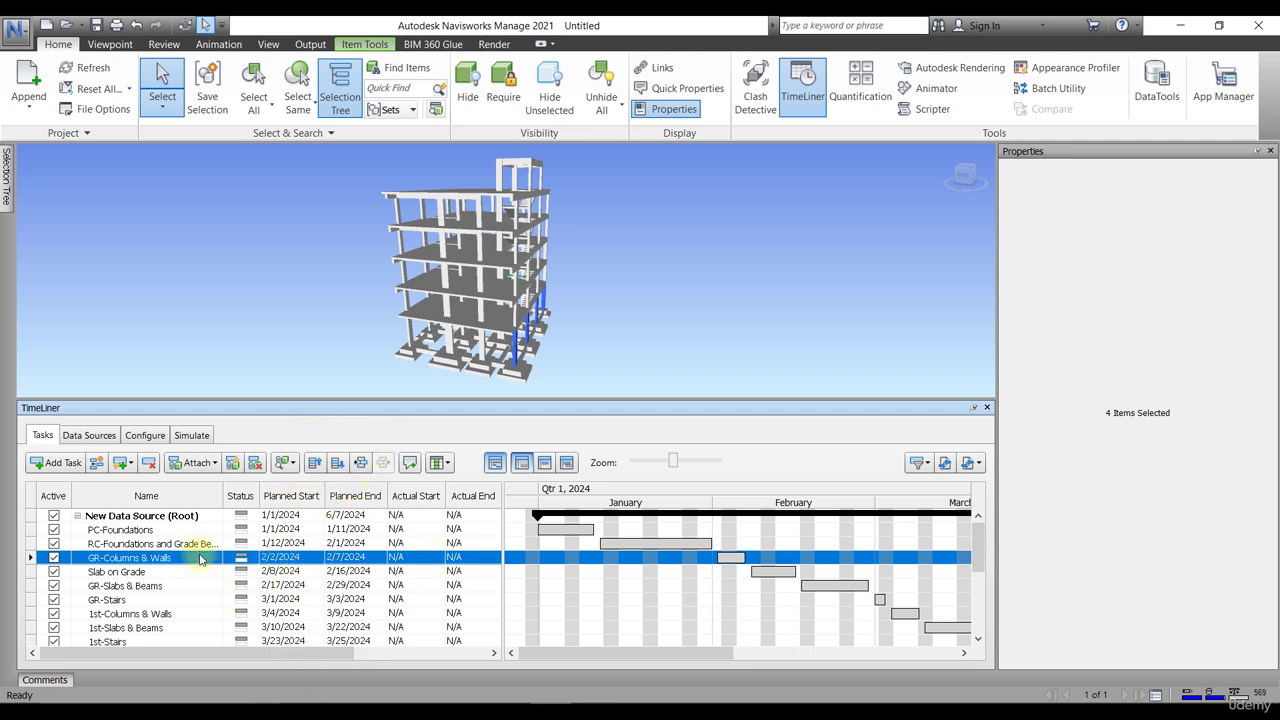
left_click(312, 288)
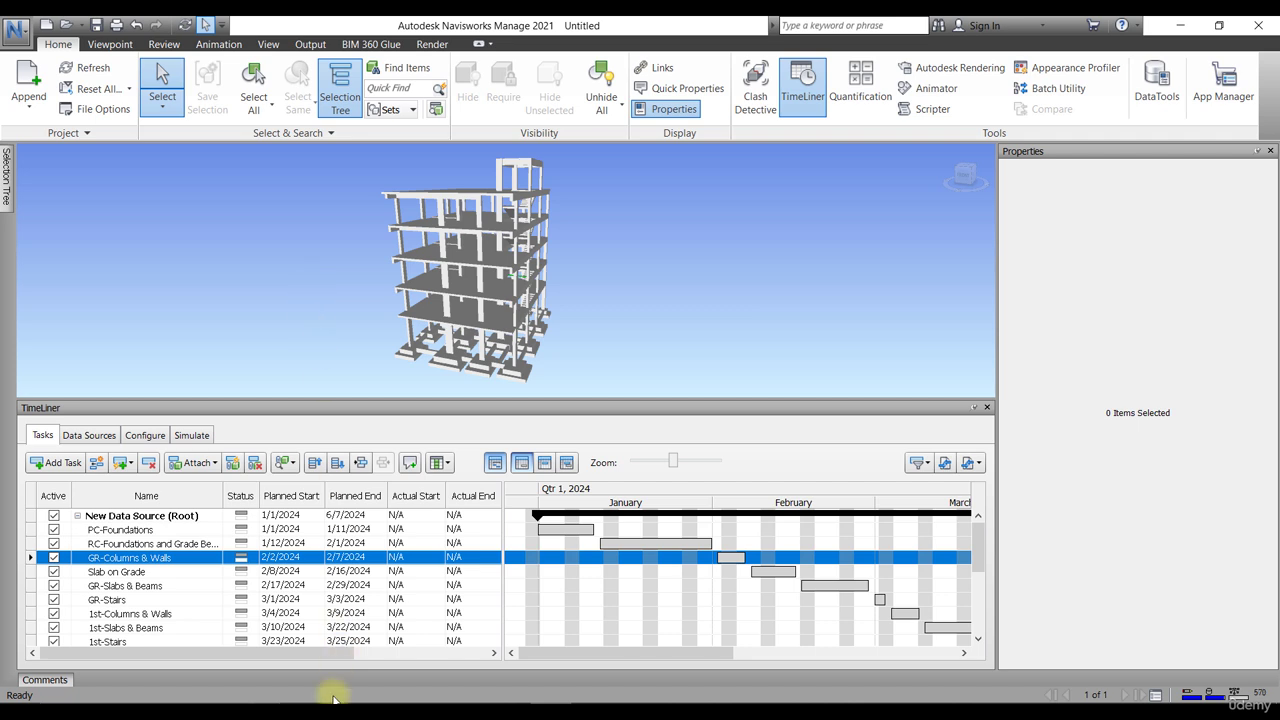
Select the ground-floor column at D-3 and look at the attachment commands offered for the GR-Columns & Walls task
left_click(475, 344)
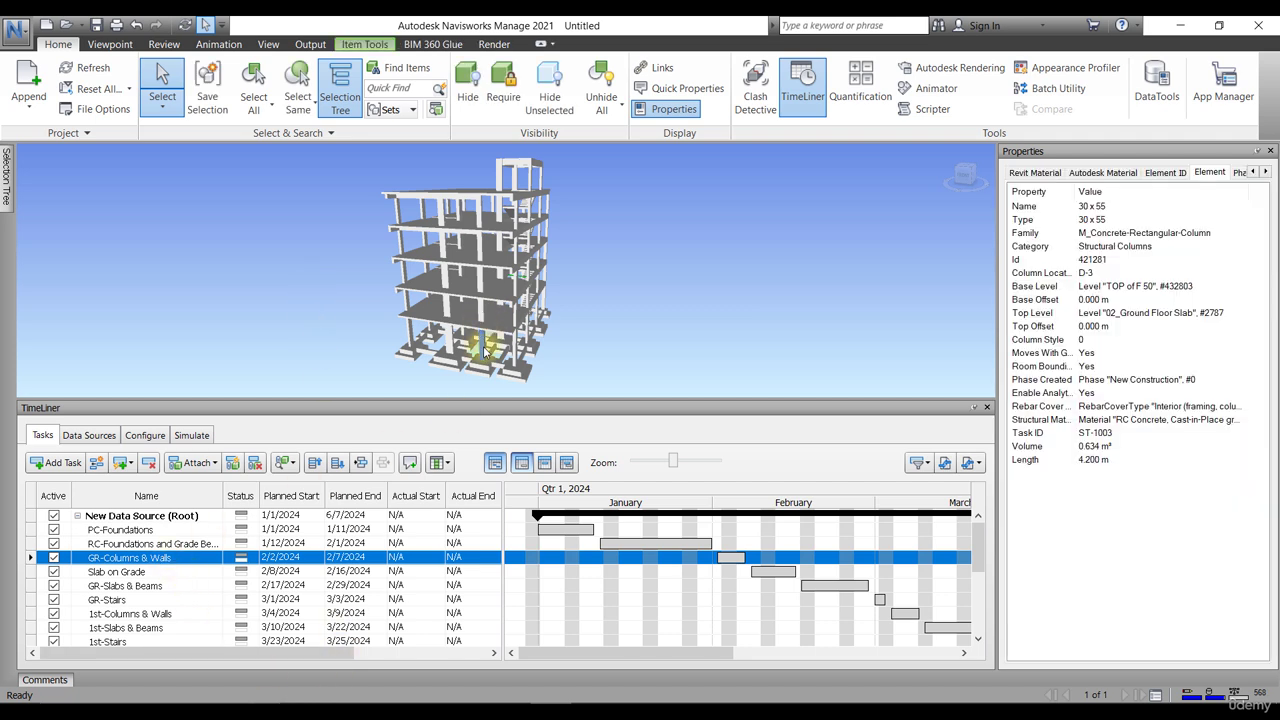
right_click(160, 570)
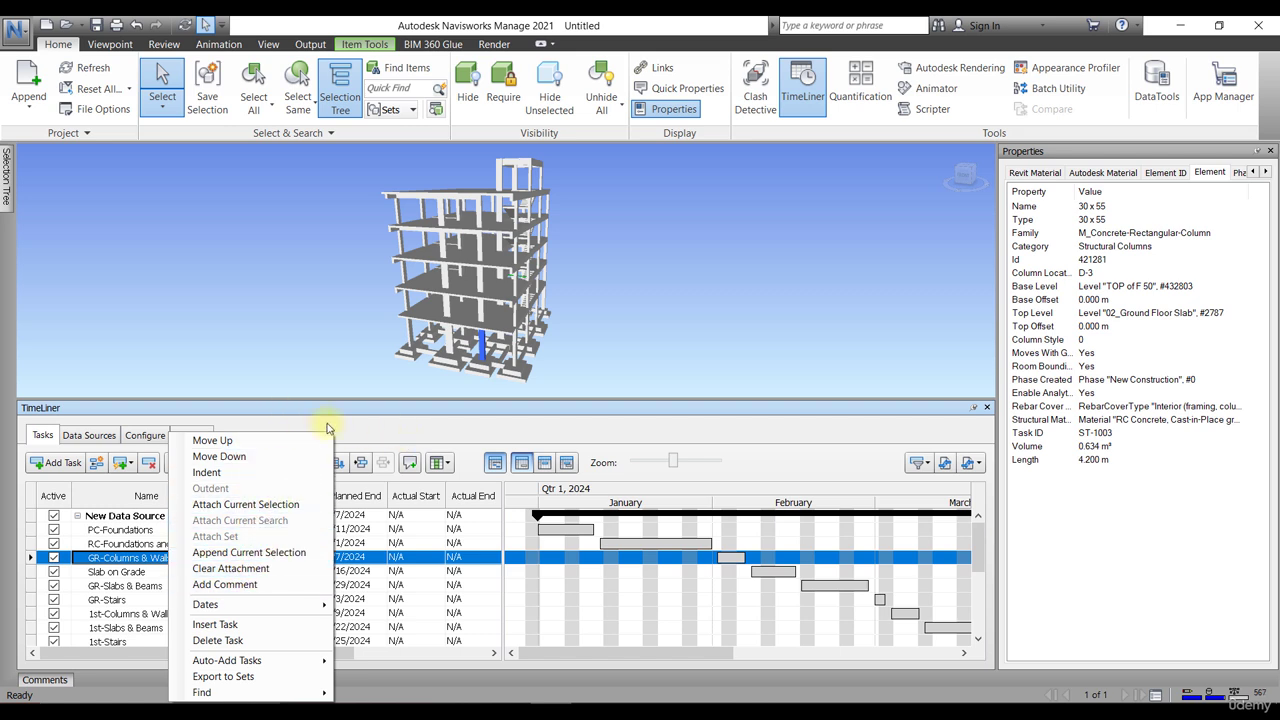
left_click(393, 428)
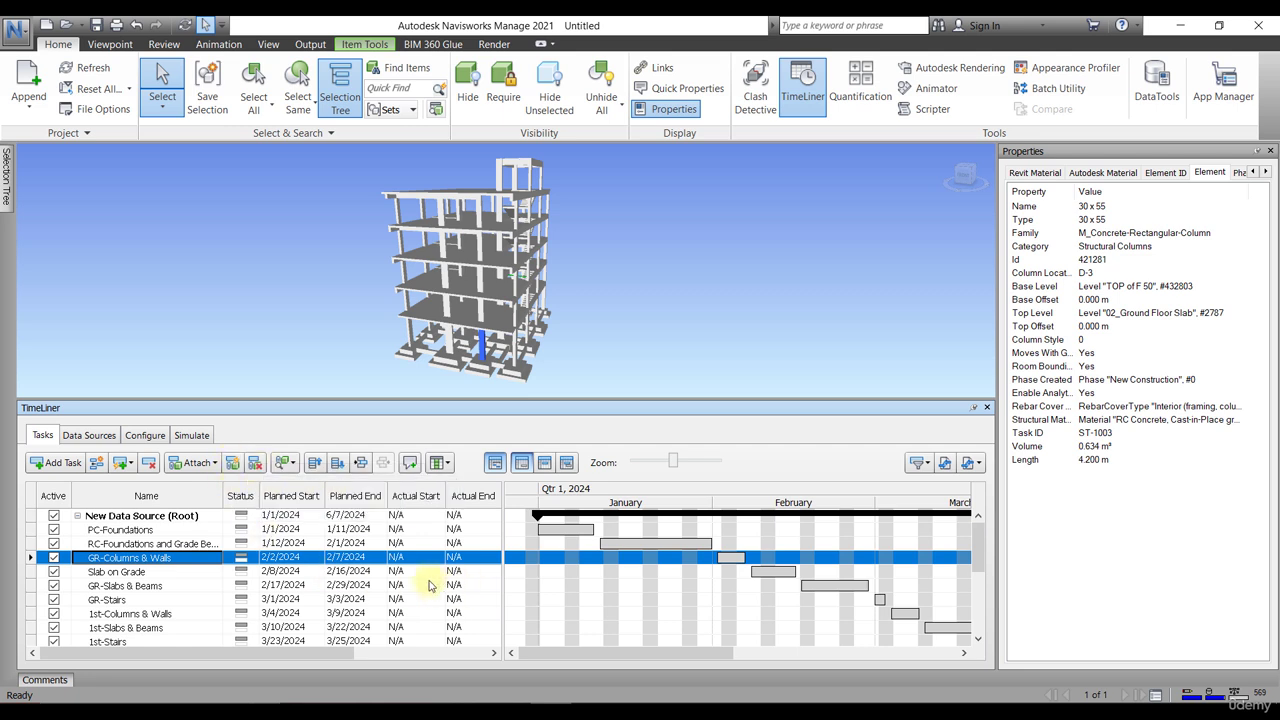
Examine the remaining columns of the task table and the list of columns available for TimeLiner
left_click_drag(300, 658, 438, 650)
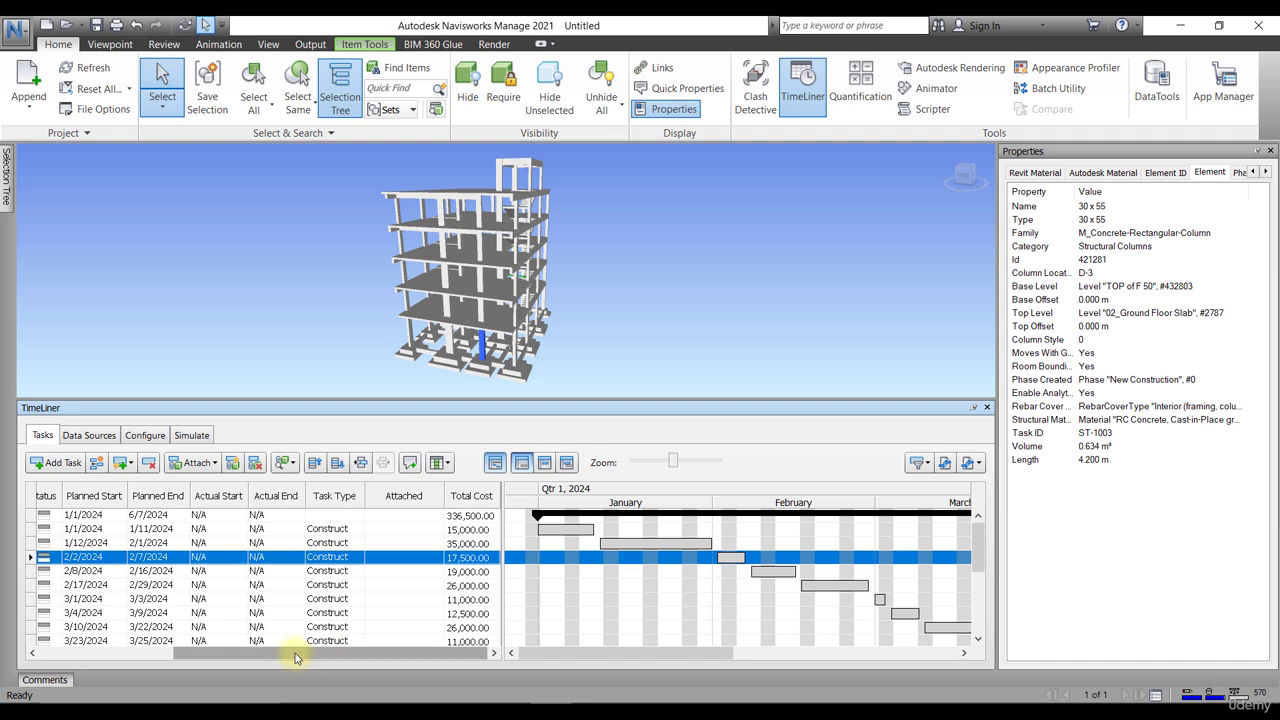
left_click_drag(295, 657, 160, 656)
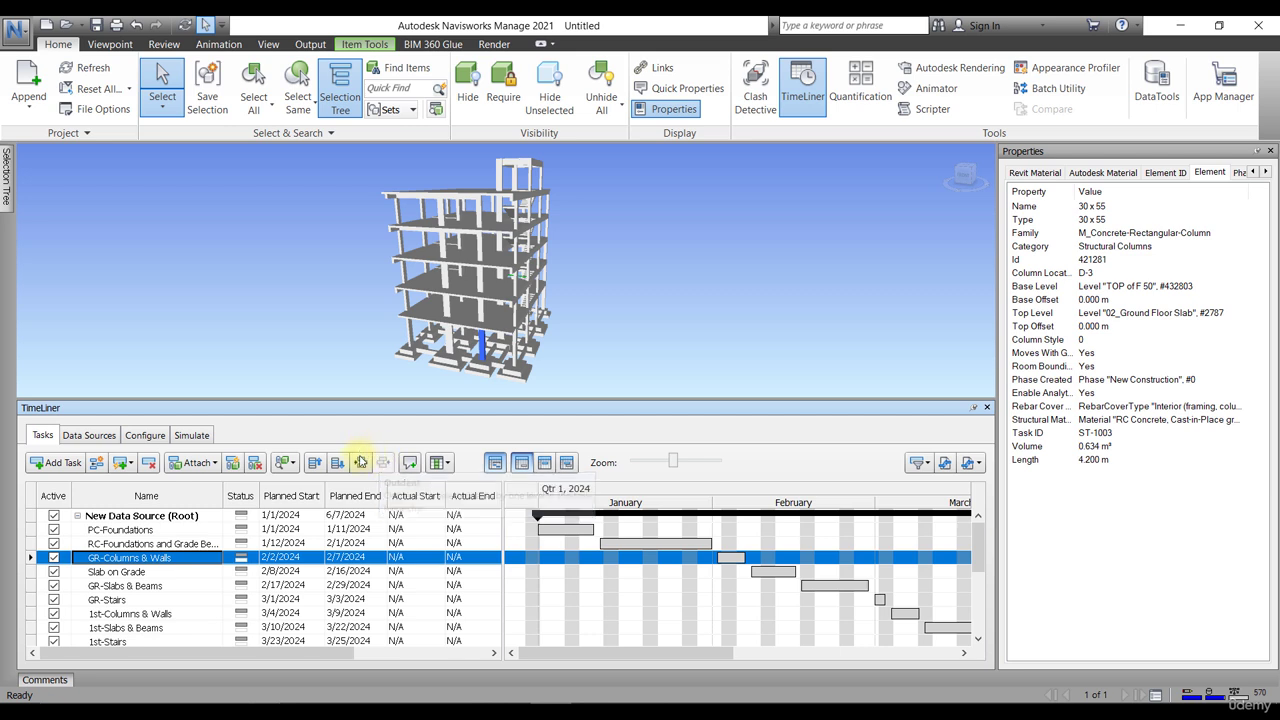
left_click(449, 463)
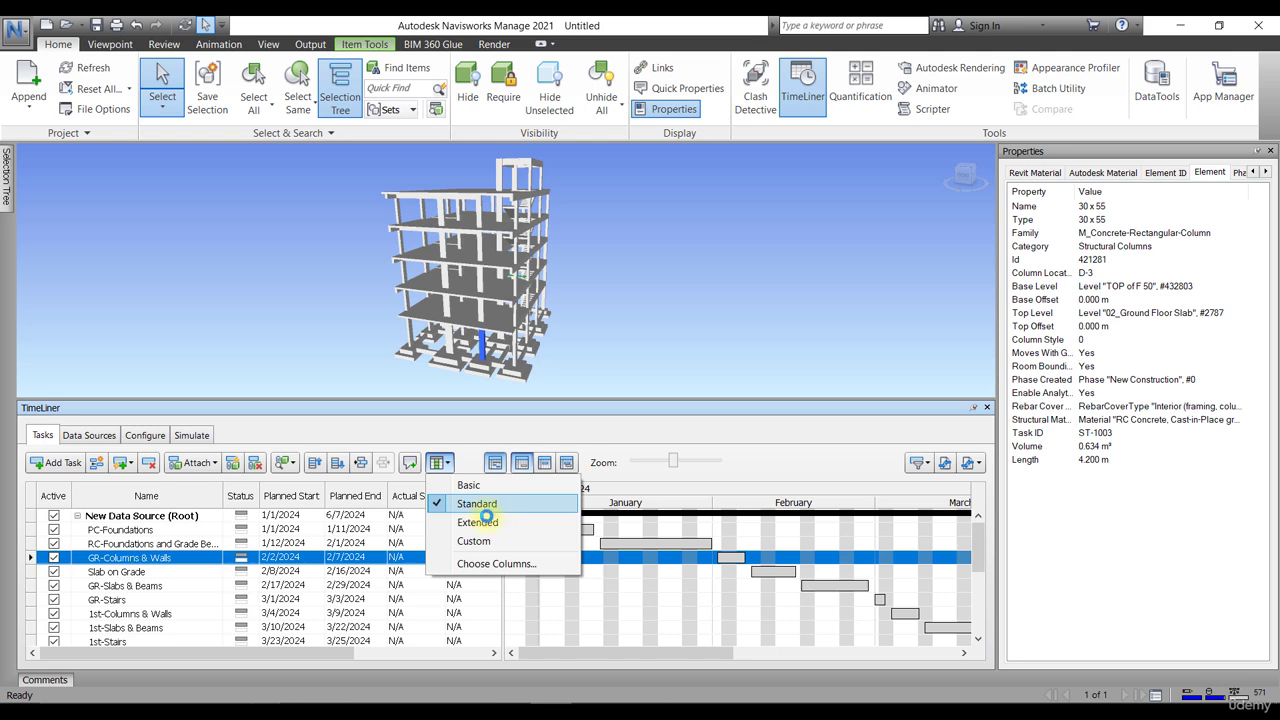
left_click(486, 564)
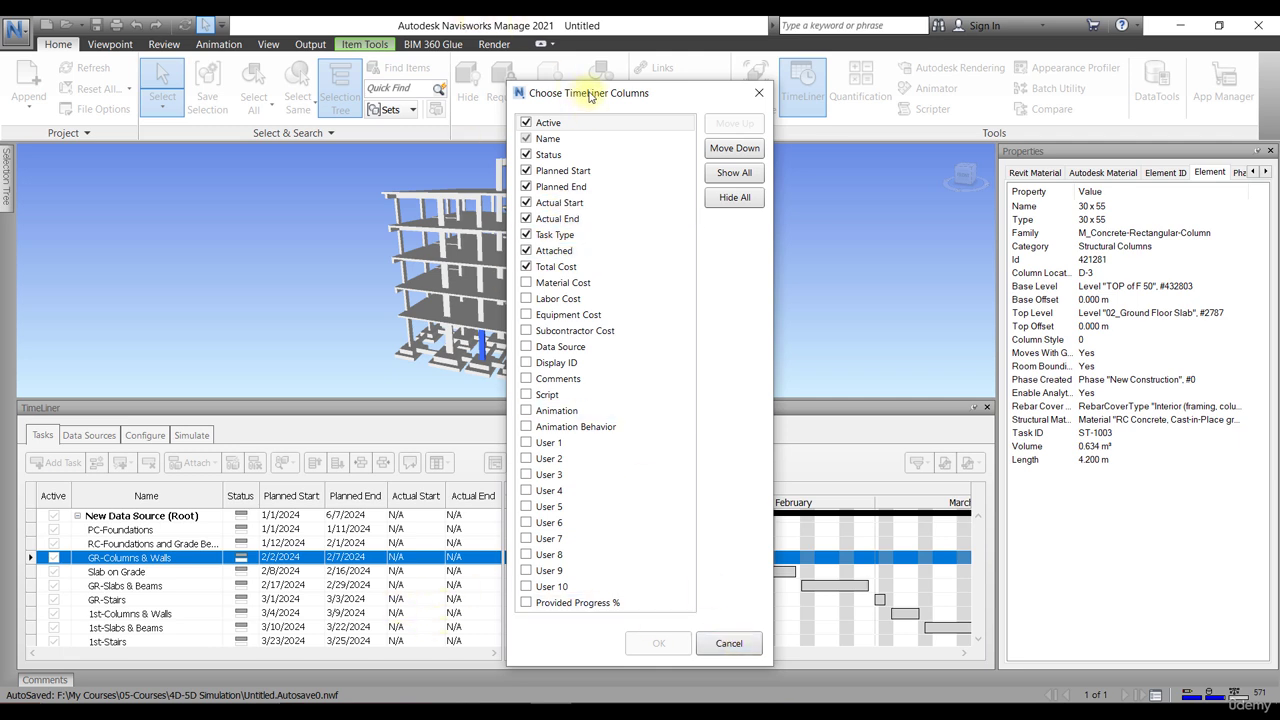
left_click_drag(590, 95, 679, 103)
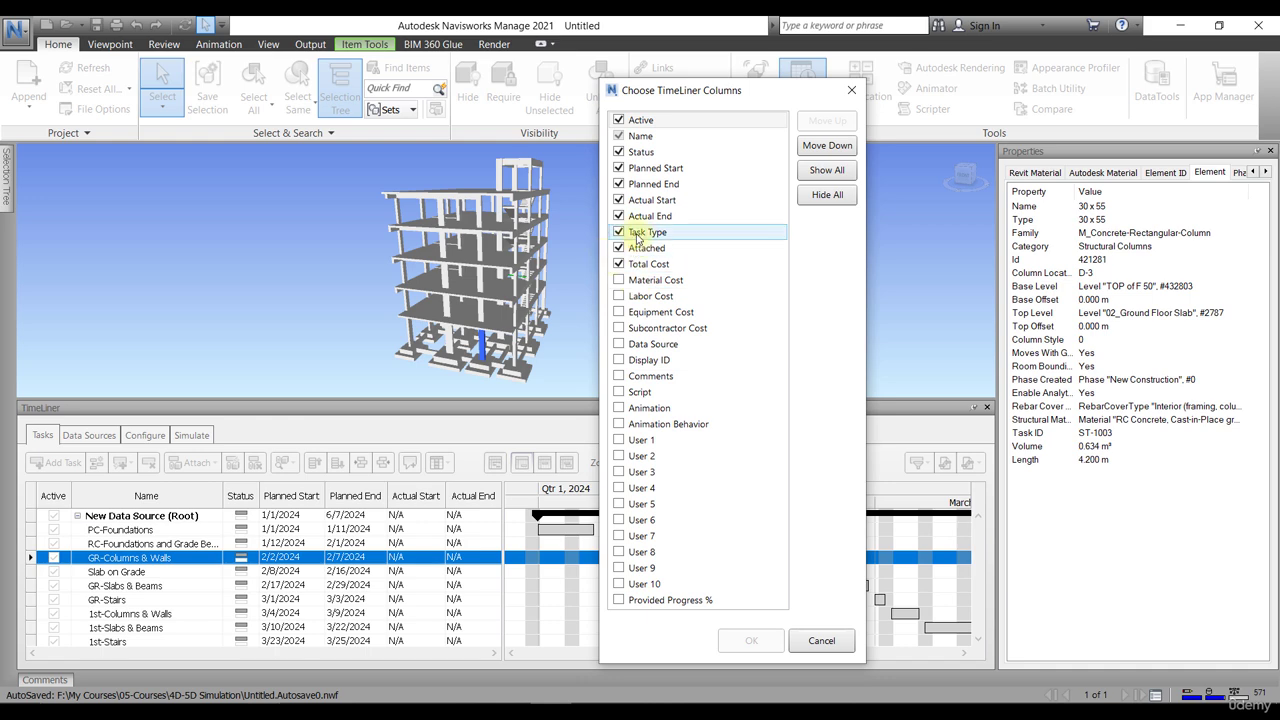
left_click(821, 640)
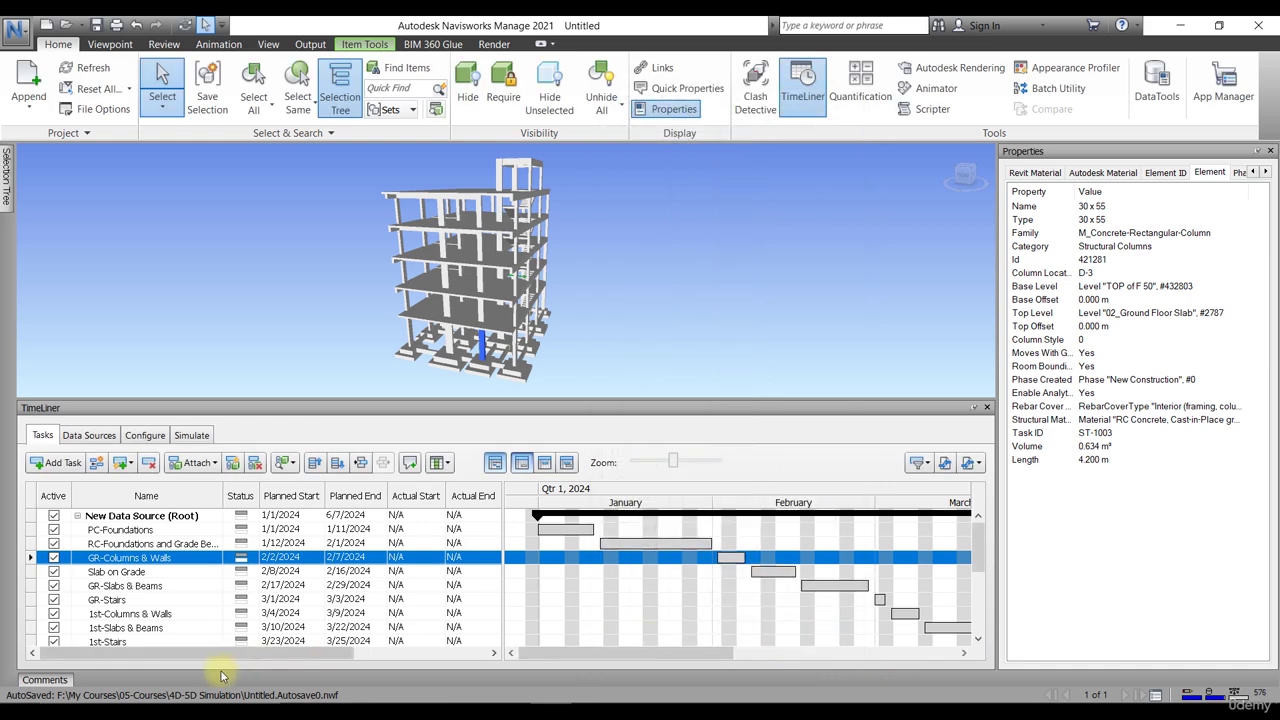
Add the Material Cost and Labor Cost columns to the task table and bring them into view
left_click_drag(250, 655, 412, 652)
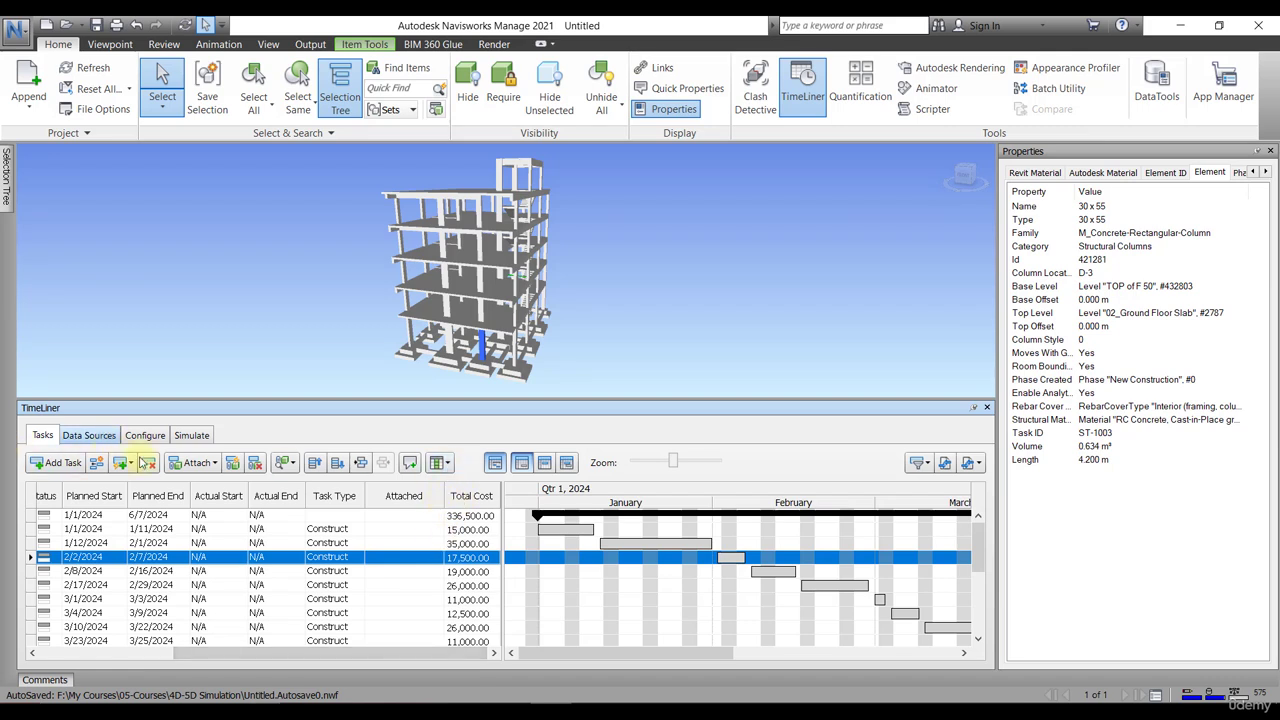
left_click(441, 463)
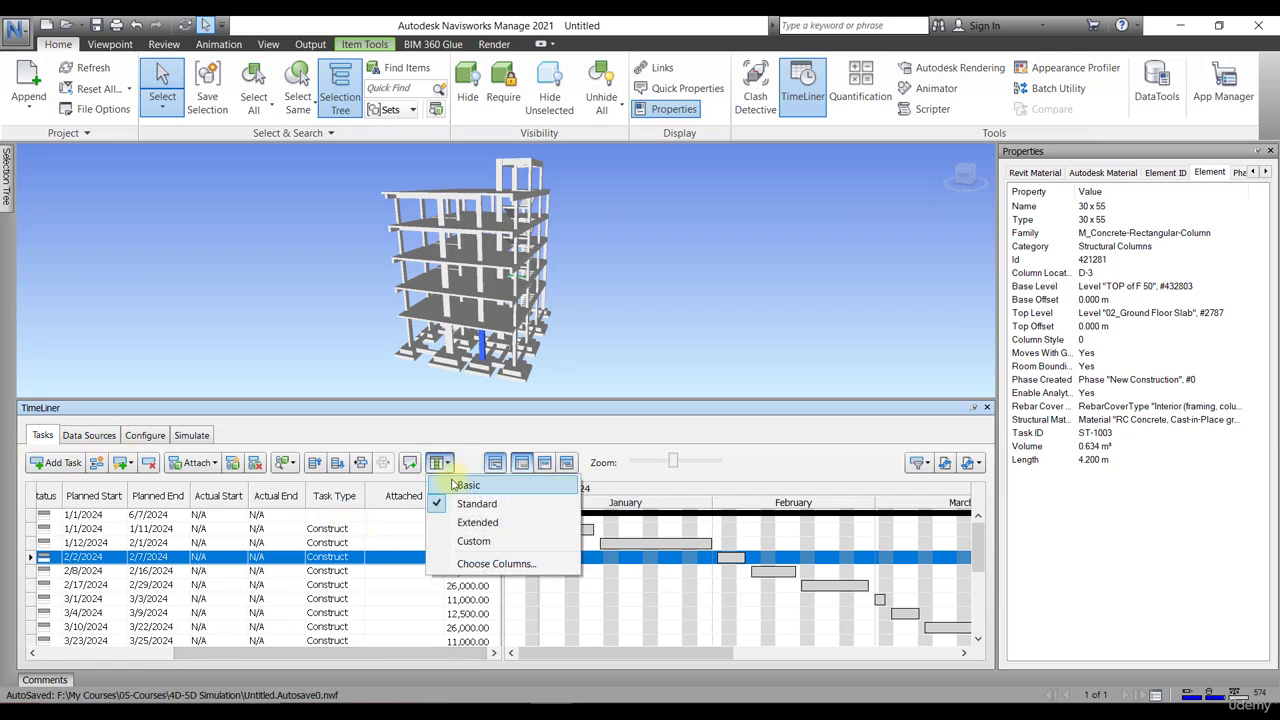
left_click(474, 566)
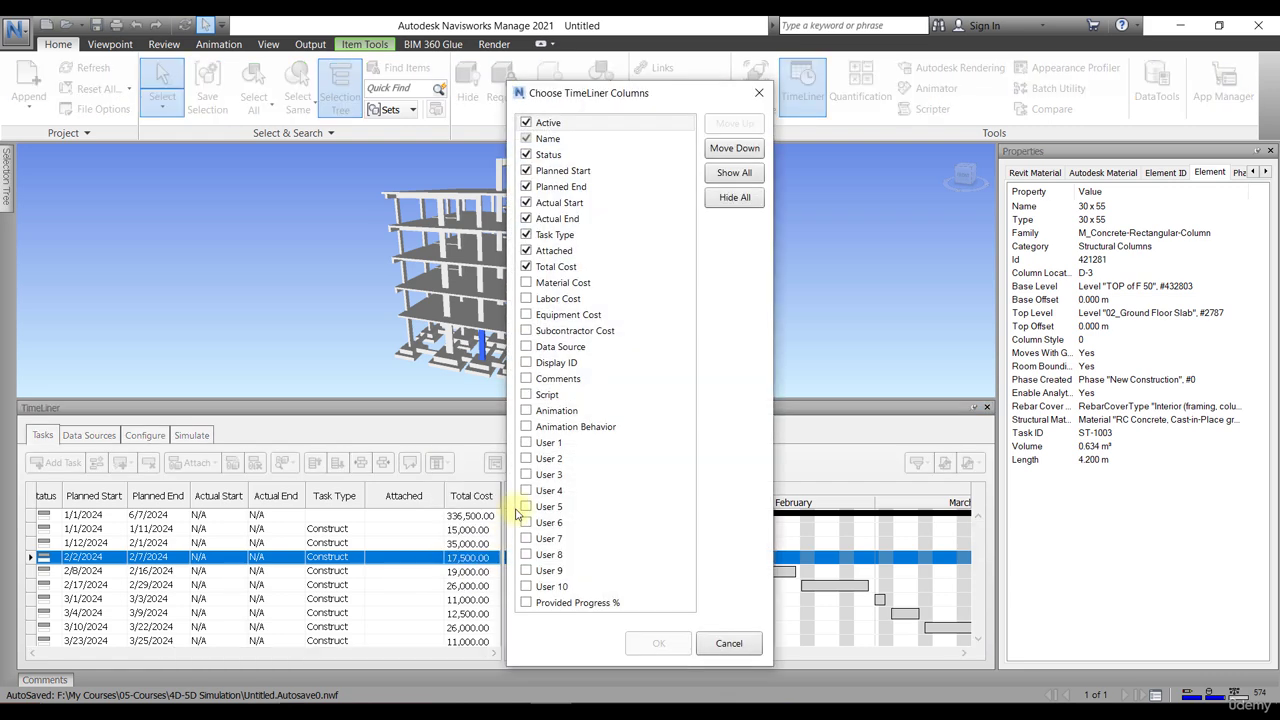
left_click(526, 283)
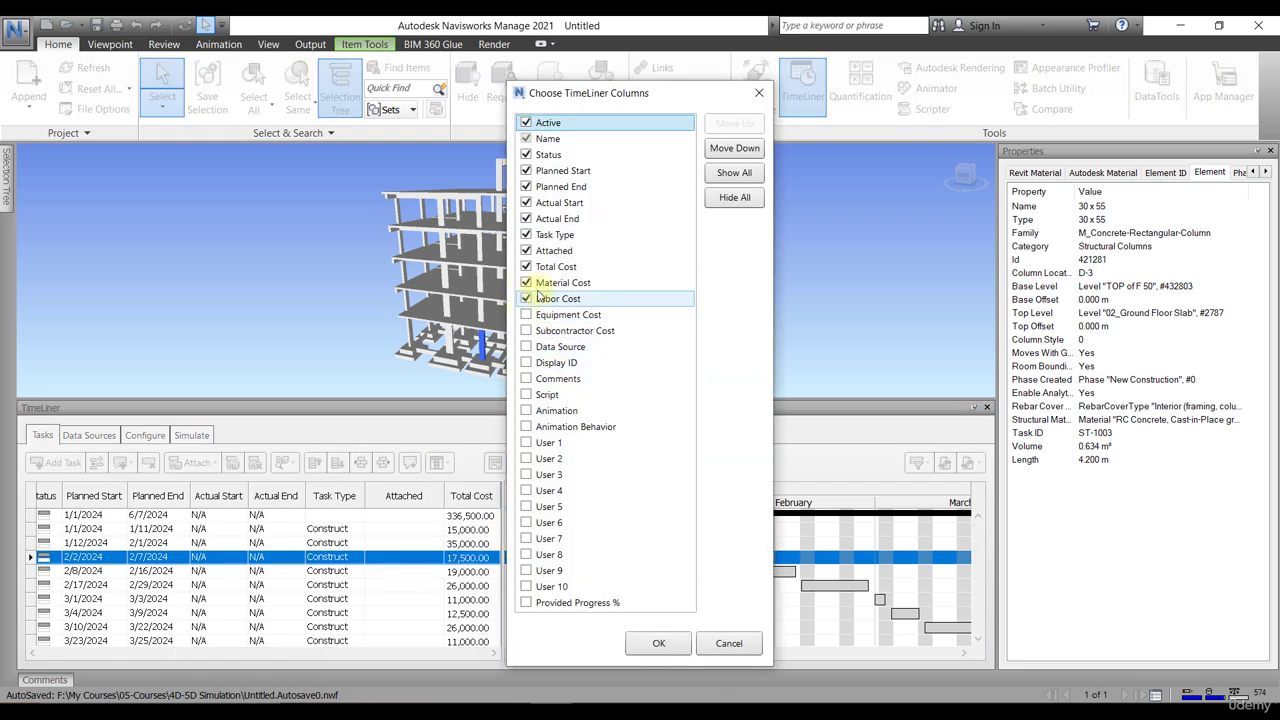
left_click(653, 650)
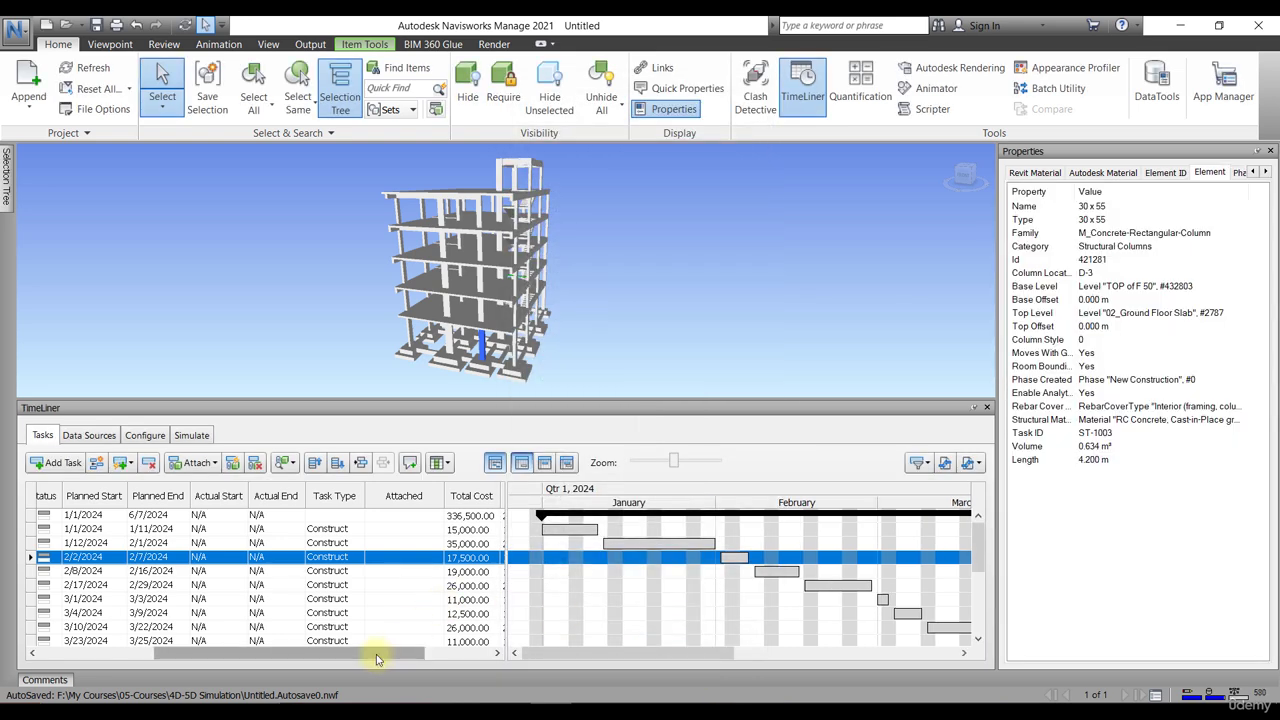
left_click_drag(385, 654, 455, 652)
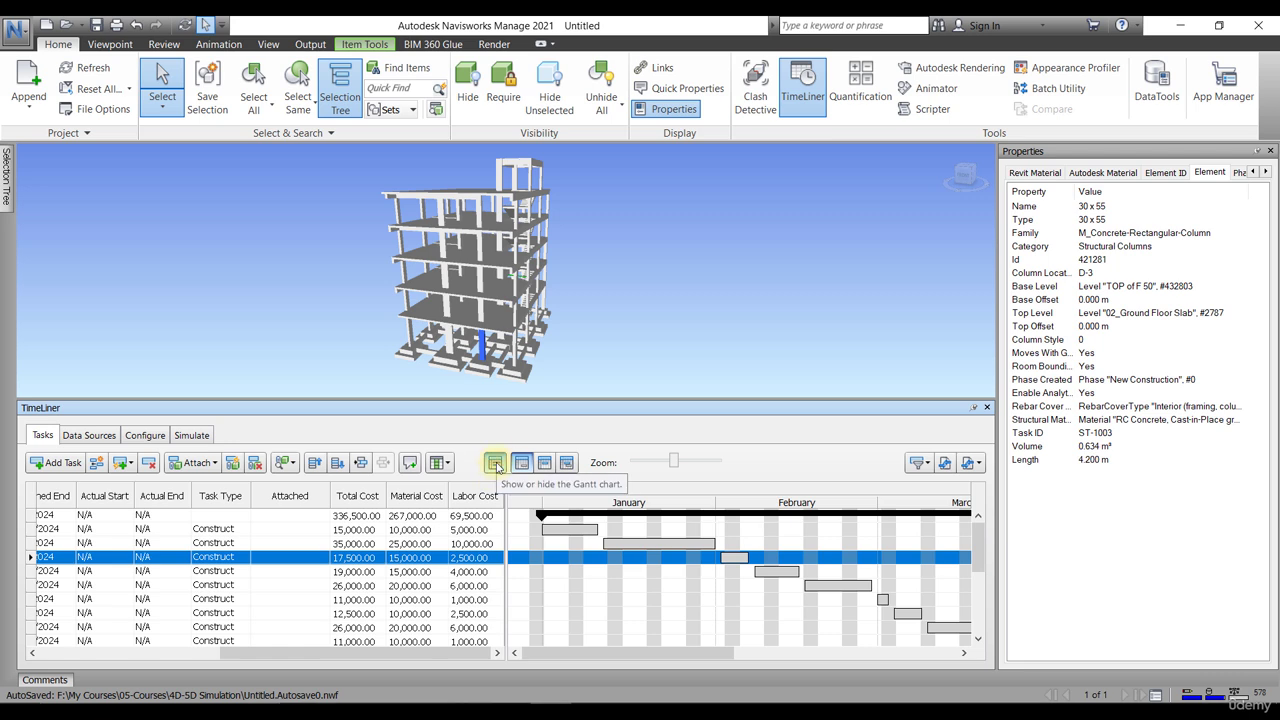
Hide the Gantt chart to view the full task table, and show the chart again
left_click(520, 466)
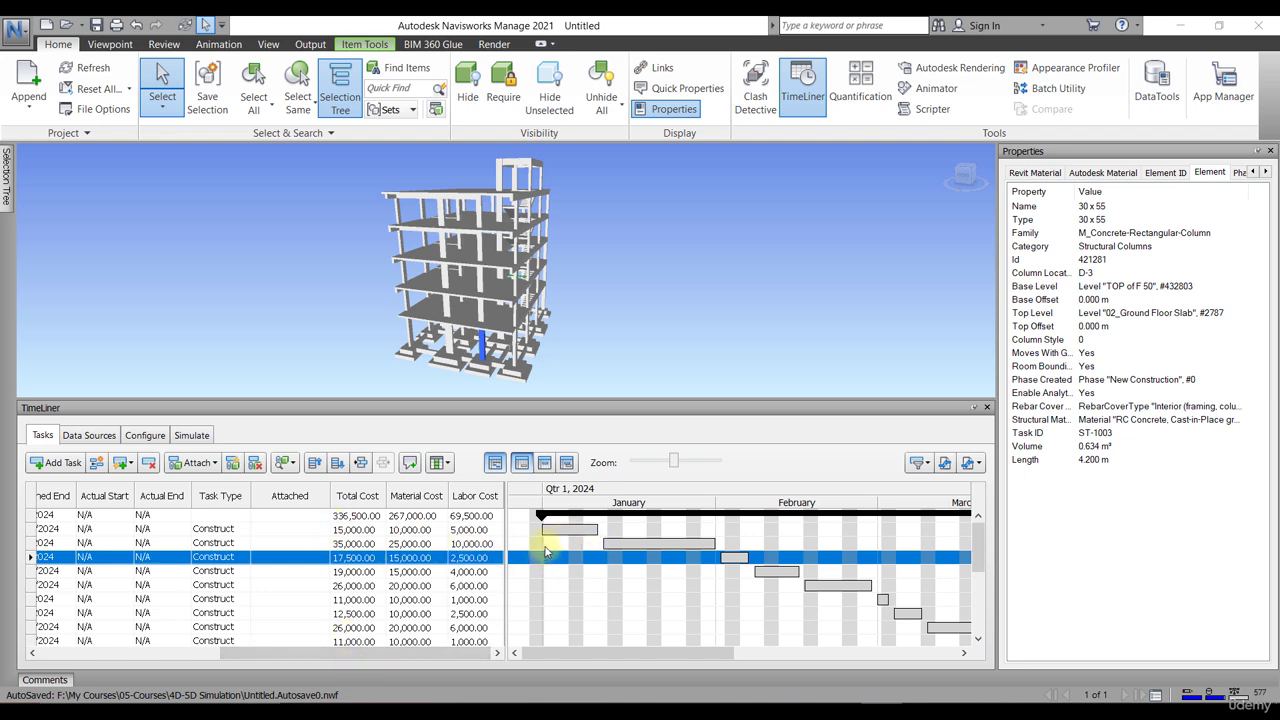
left_click(495, 463)
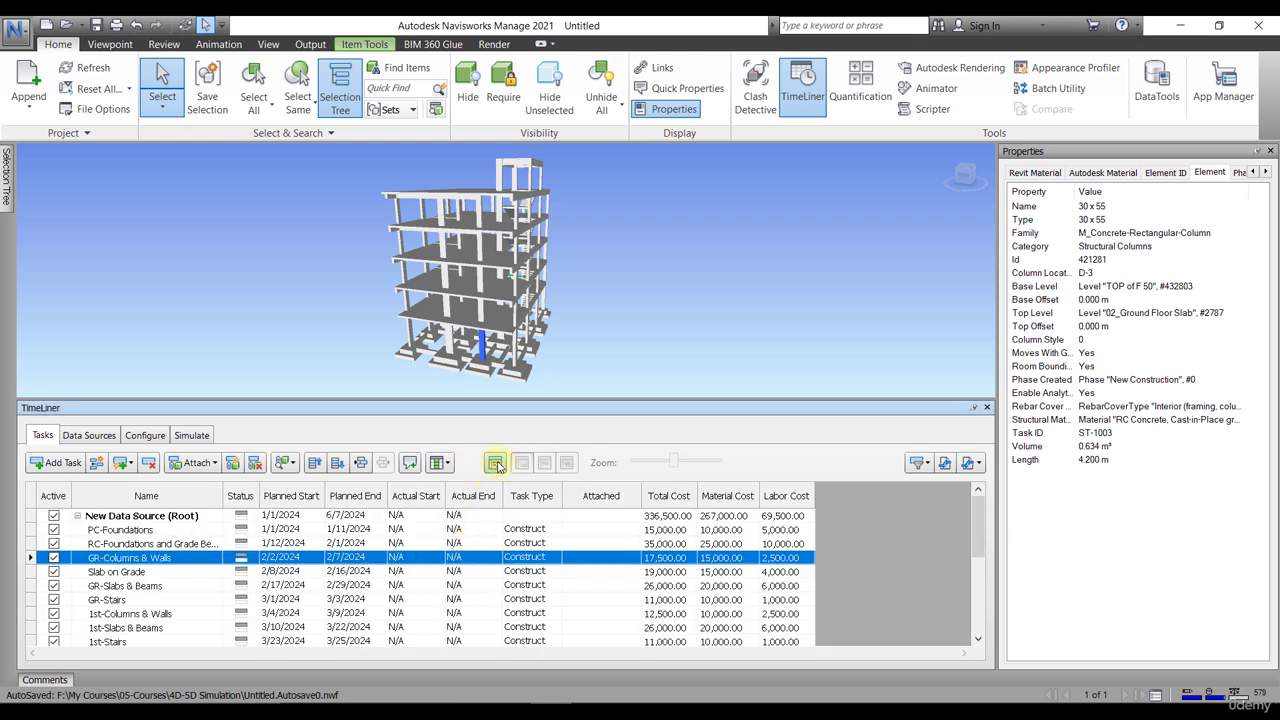
left_click(495, 466)
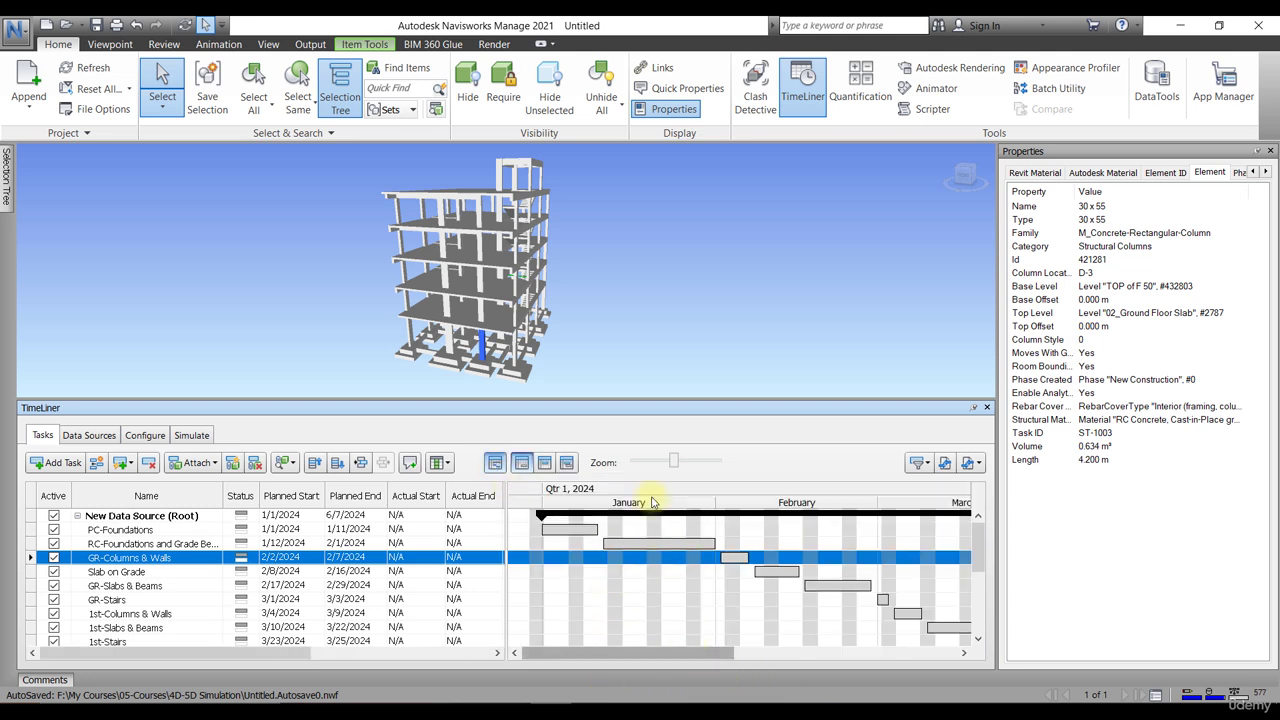
Compare the Gantt chart's actual and planned-versus-actual date displays for the PC-Foundations task, and return to planned dates
left_click(592, 531)
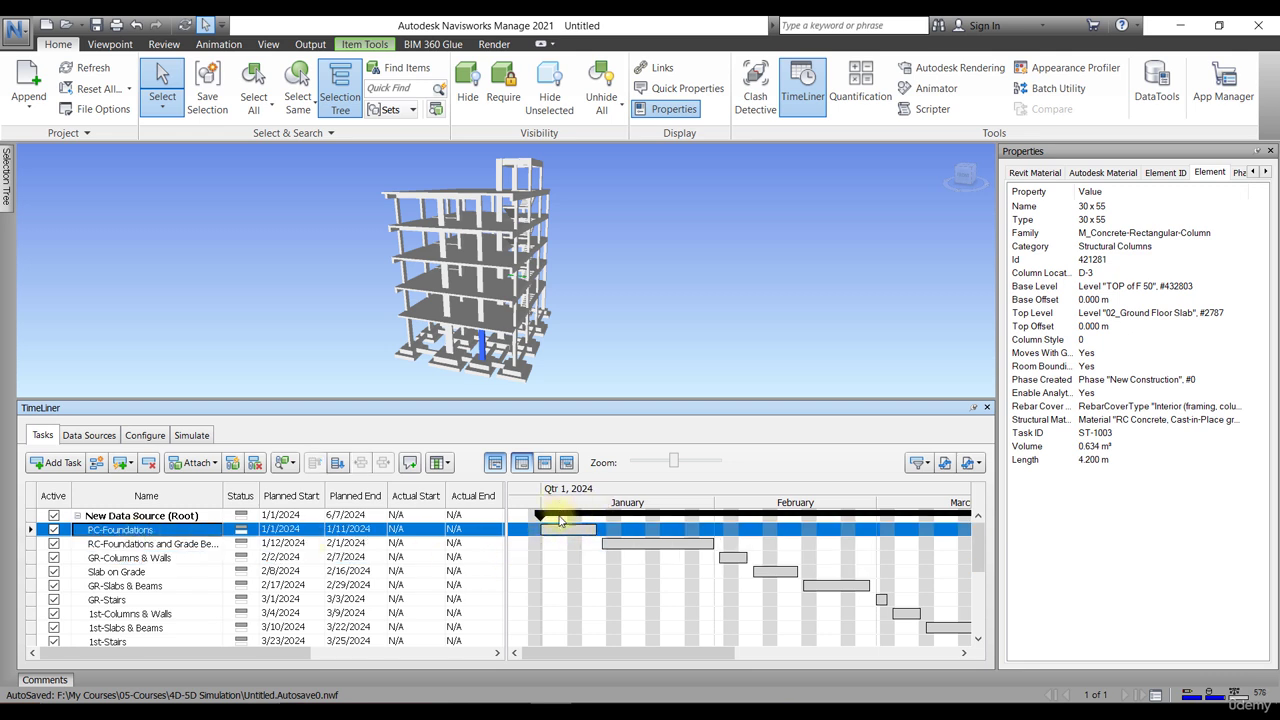
left_click(544, 466)
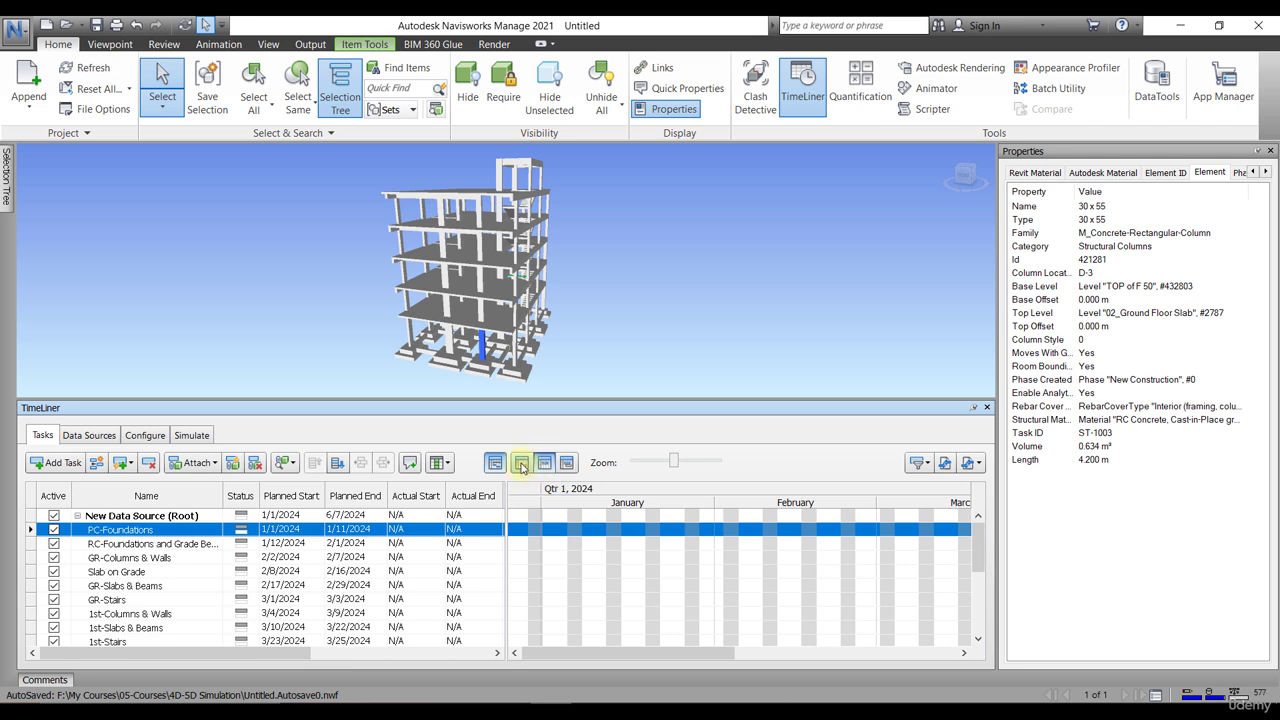
left_click(521, 464)
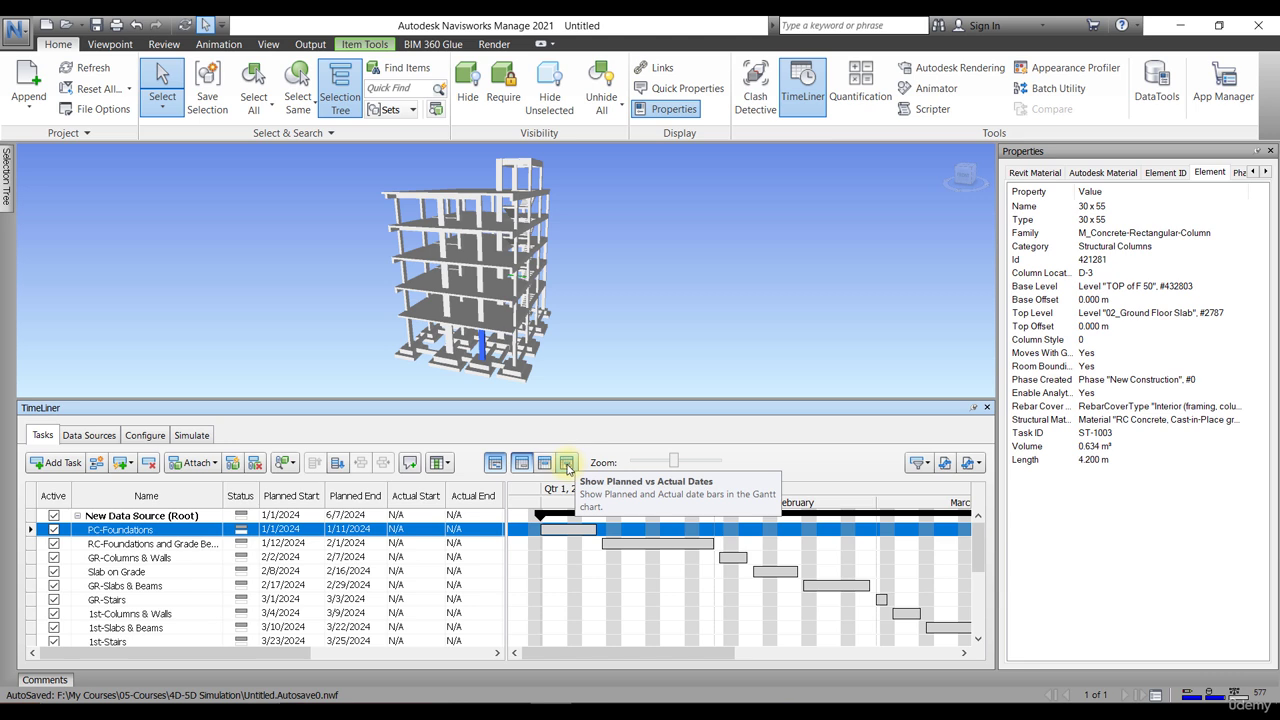
left_click(567, 464)
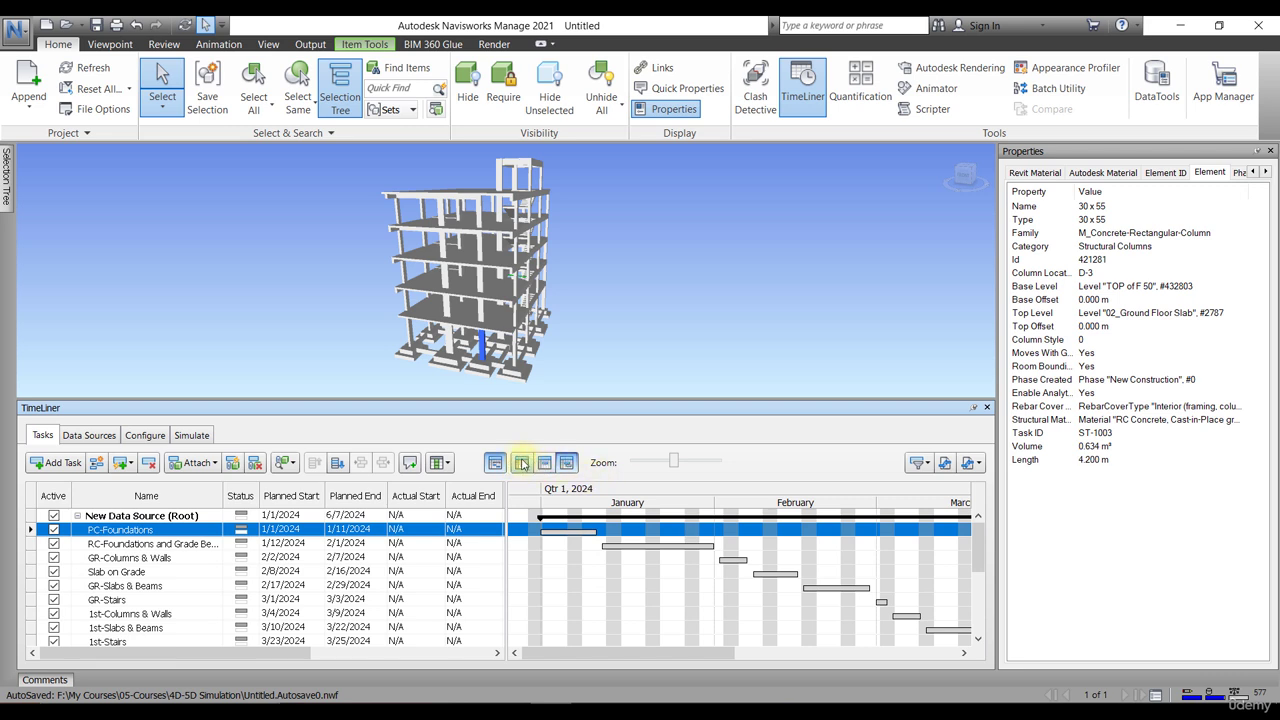
left_click(521, 463)
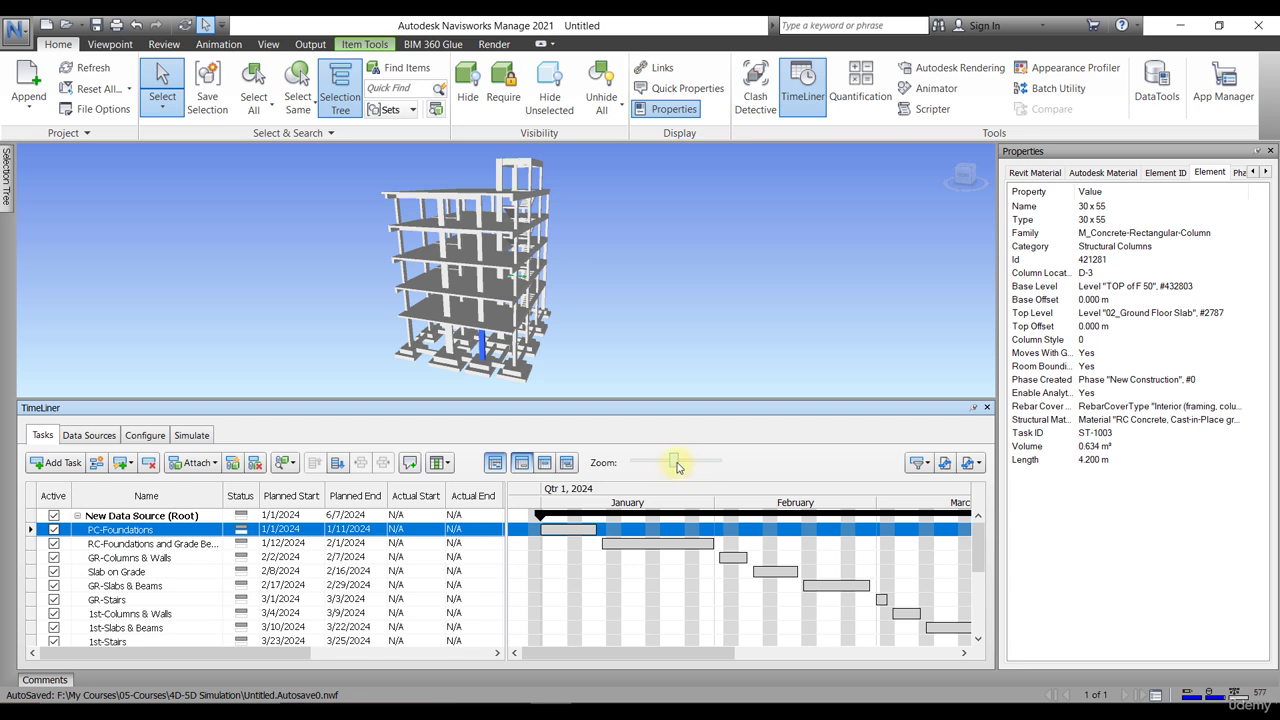
mouse_move(676, 464)
left_mouse_down()
mouse_move(662, 466)
mouse_move(676, 470)
left_mouse_up()
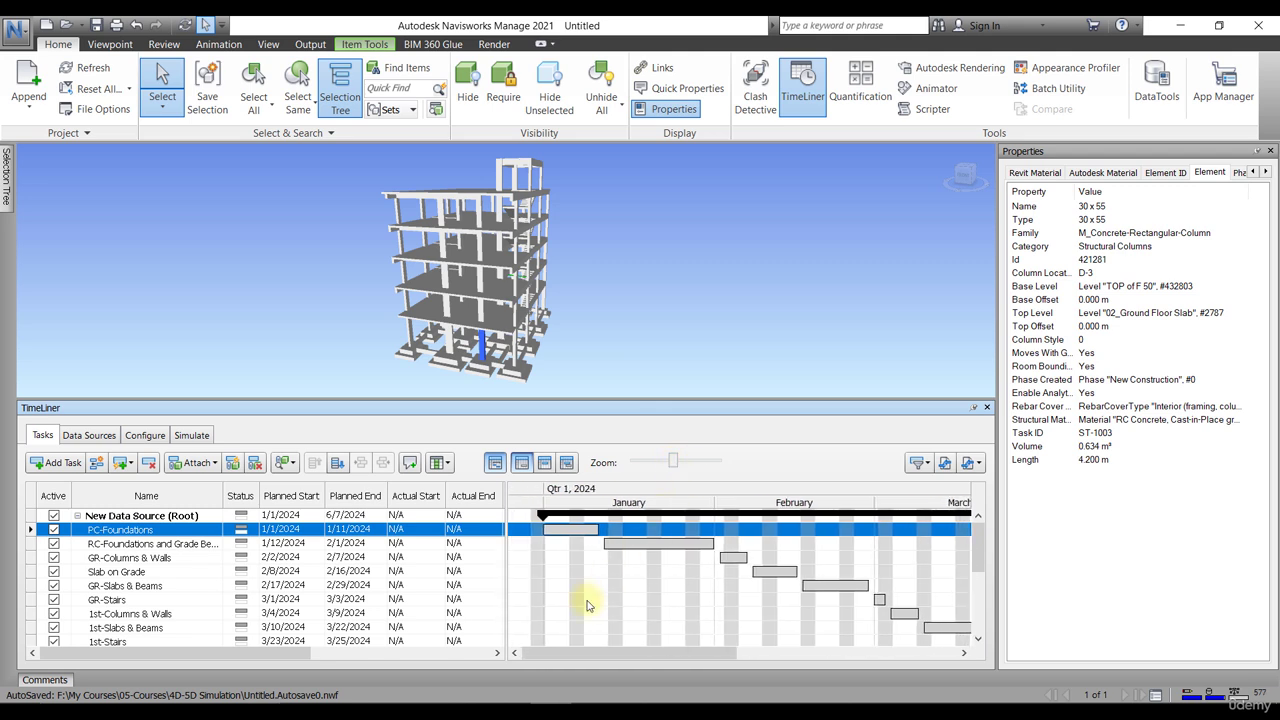
Examine the start and finish status filters and the formats available for exporting the schedule
left_click(926, 465)
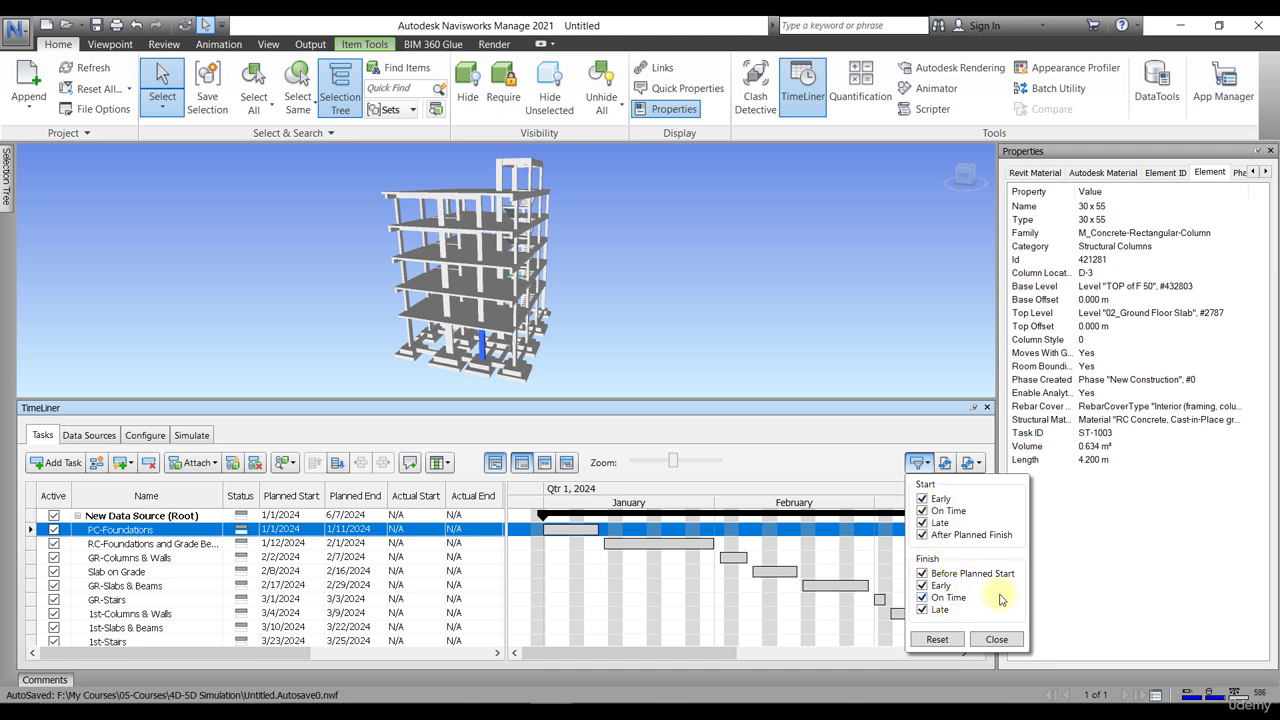
left_click(851, 459)
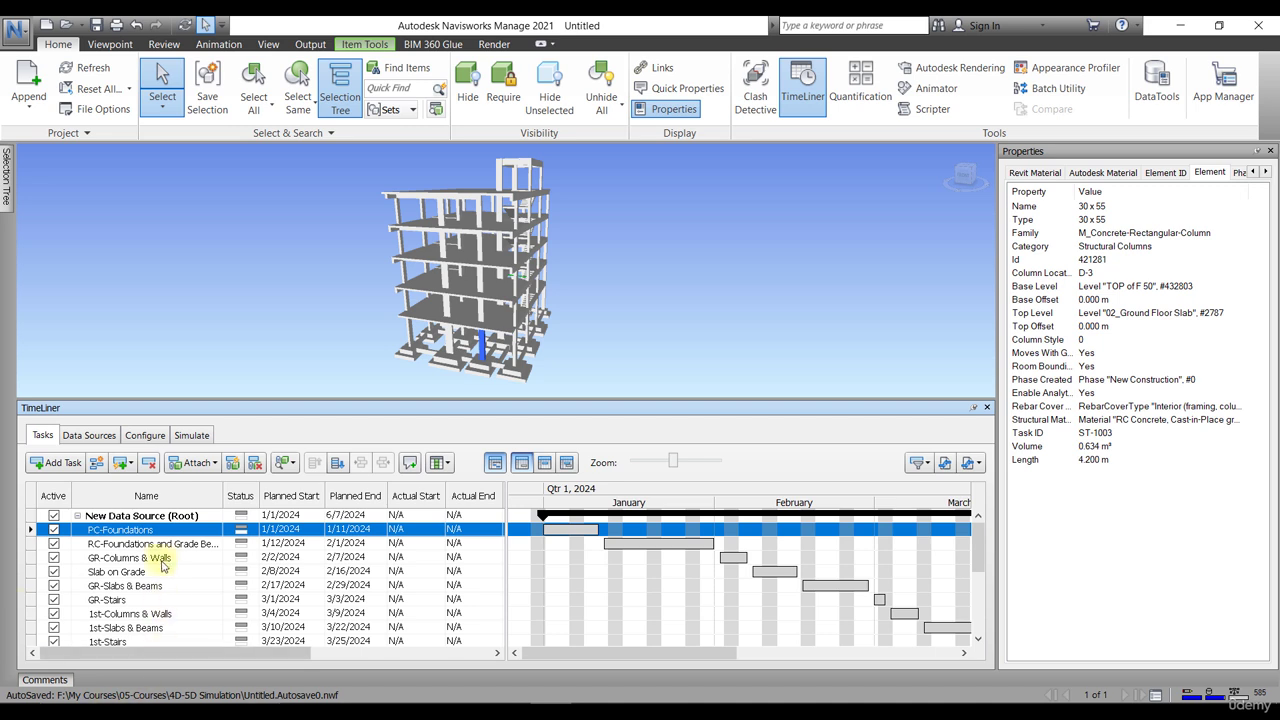
left_click(979, 464)
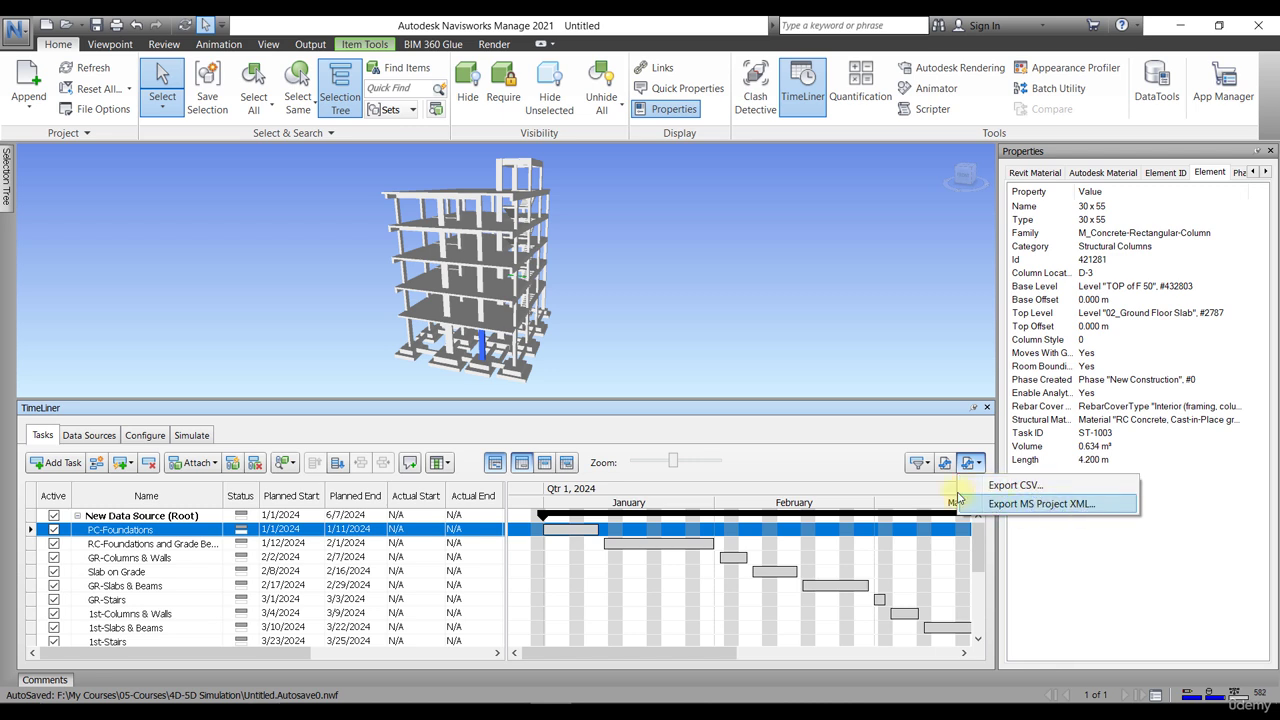
left_click(842, 471)
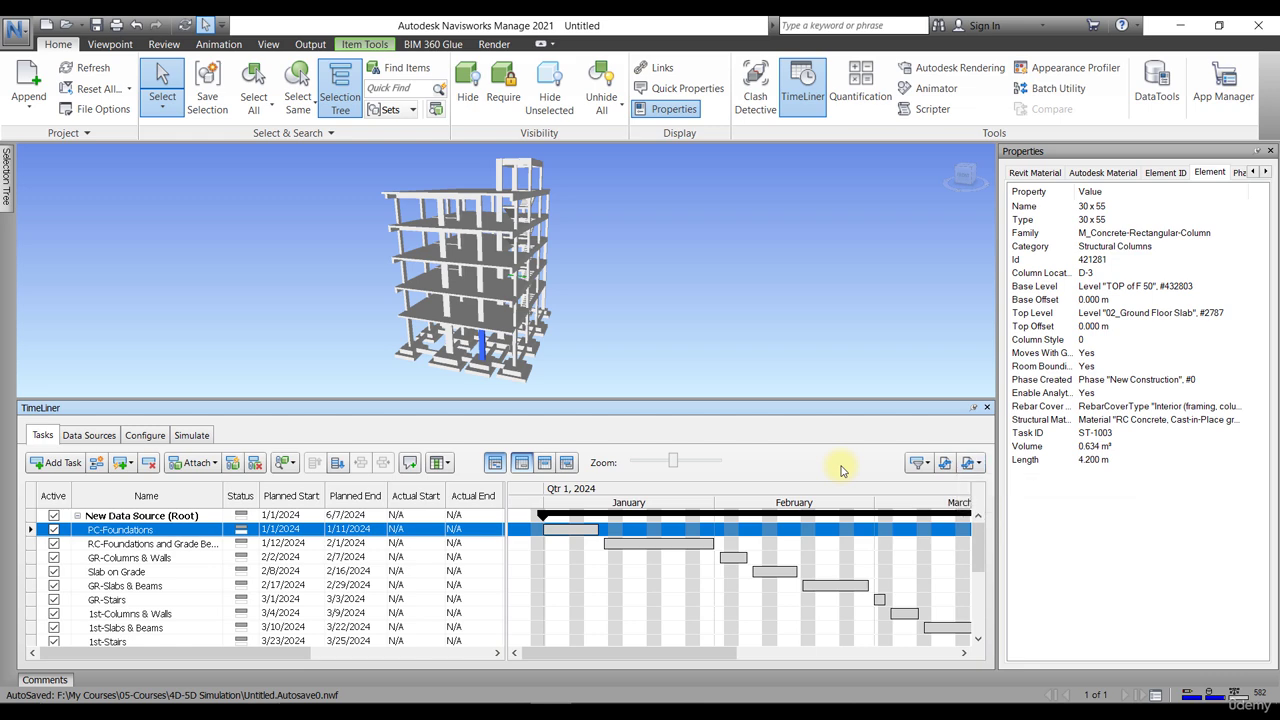